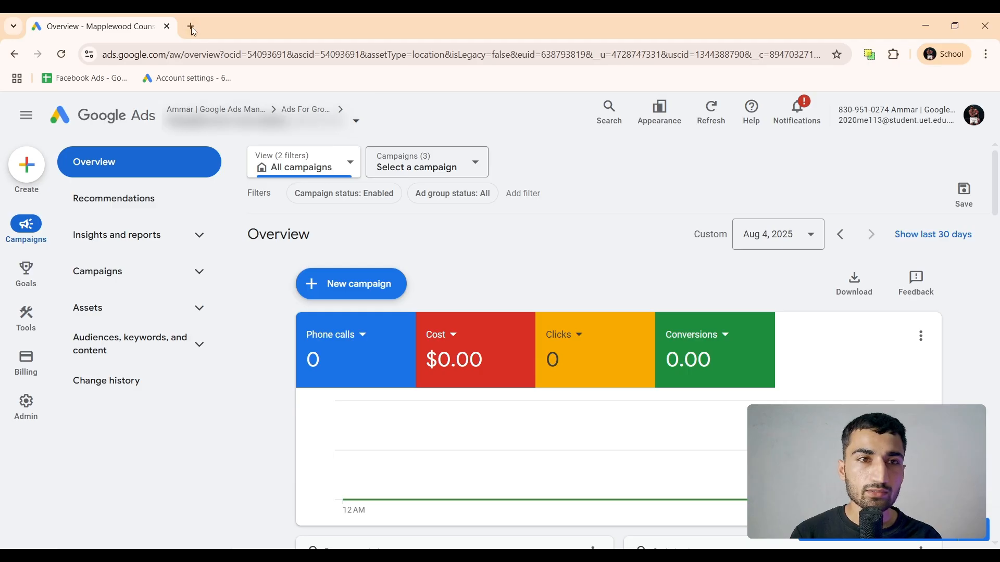
Step: Open ads.google.com in a new browser tab and look over the Google Ads landing page
left_click(190, 26)
type("ads.")
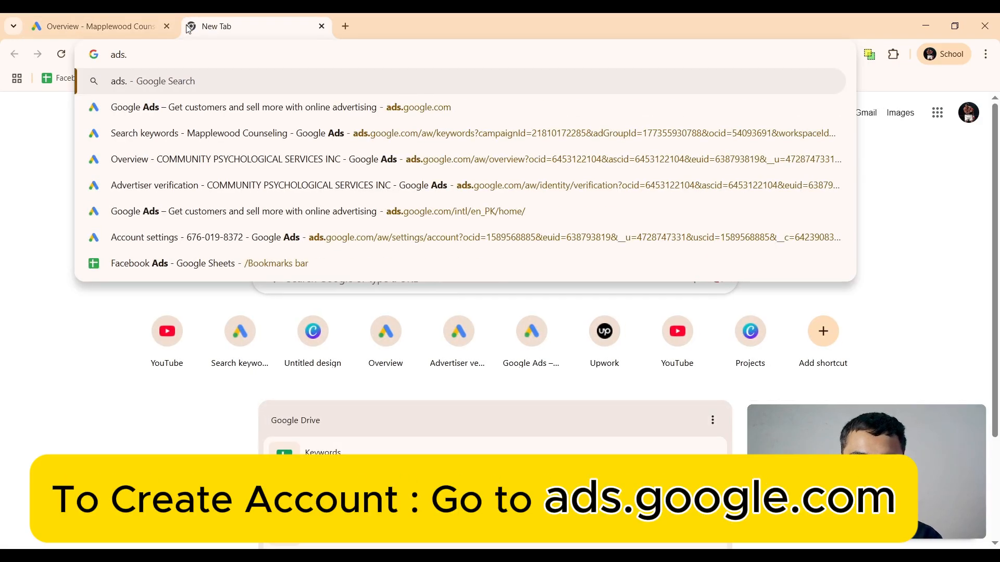
type("google")
key("Return")
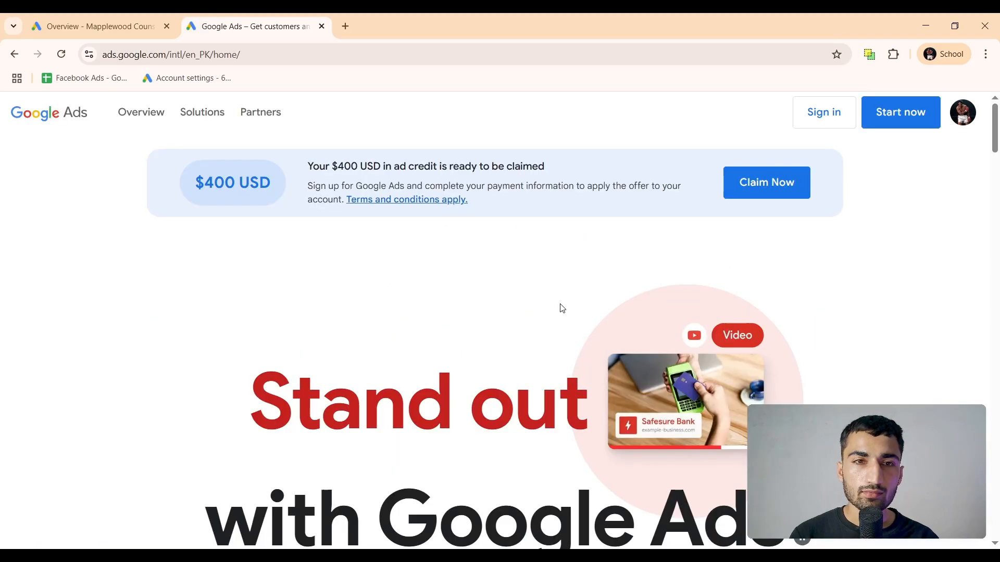
scroll(560, 308, "down", 6)
scroll(561, 307, "up", 6)
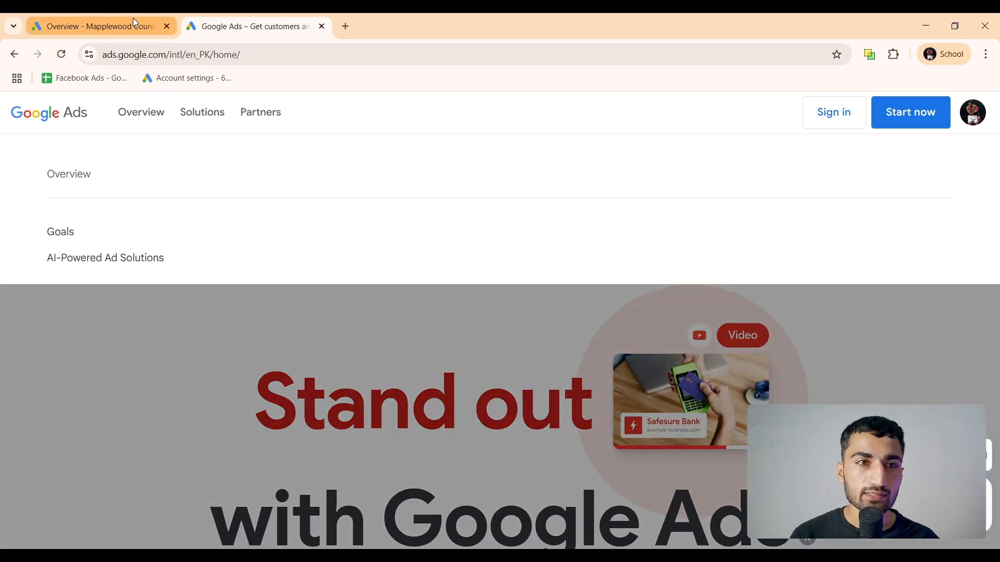
Step: Return to the existing Google Ads account and open Discover new keywords in Keyword Planner
left_click(133, 20)
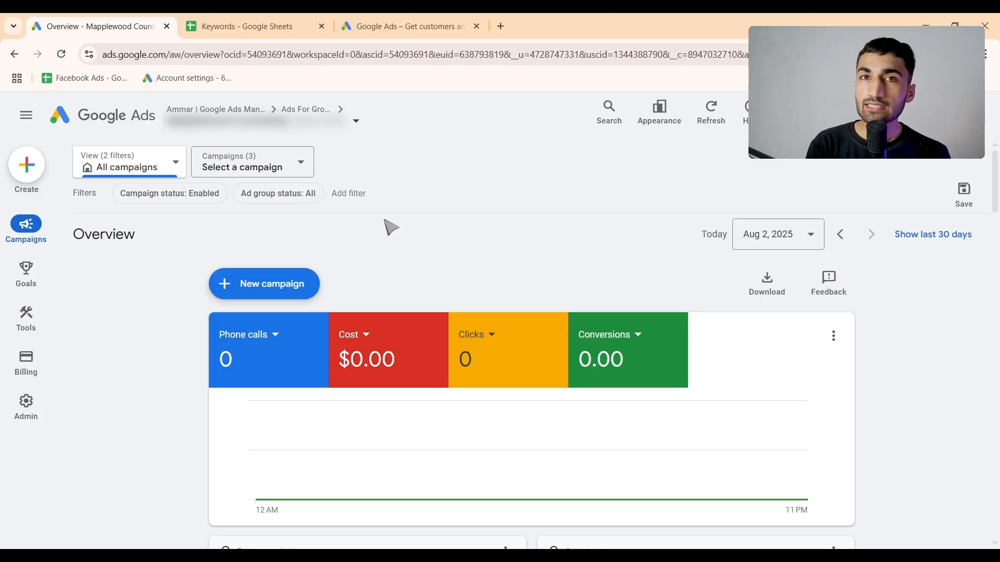
mouse_move(27, 320)
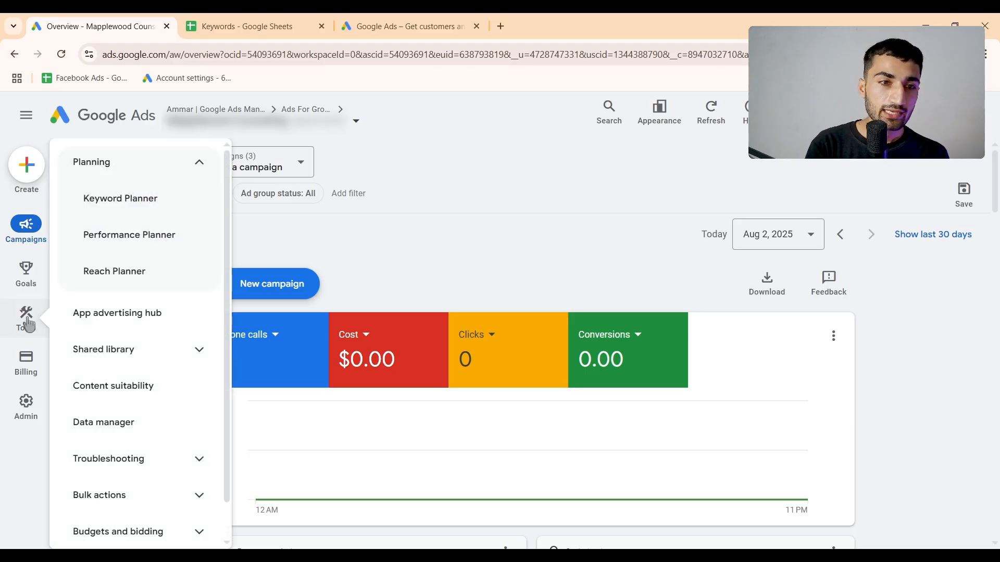
left_click(27, 323)
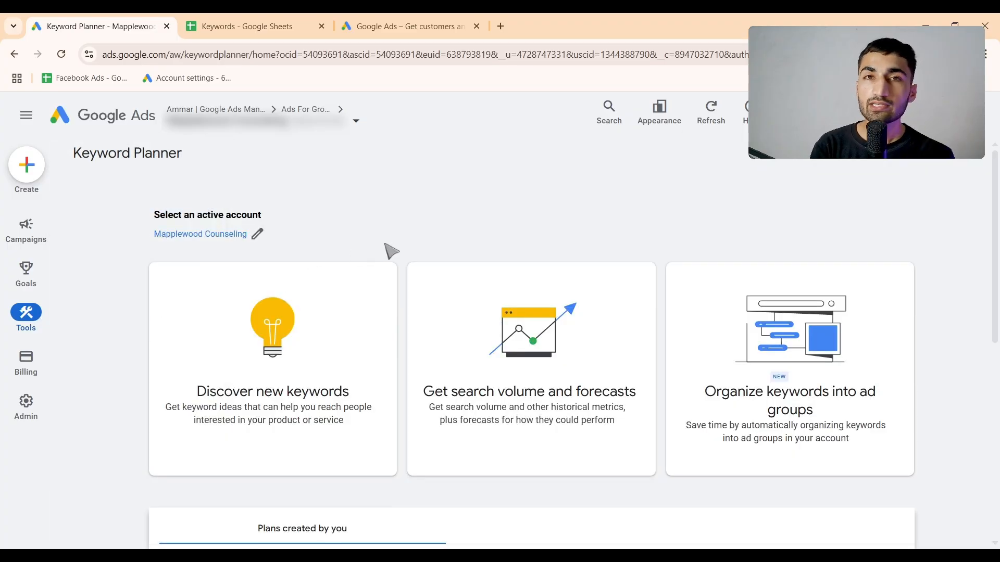
scroll(391, 251, "down", 1)
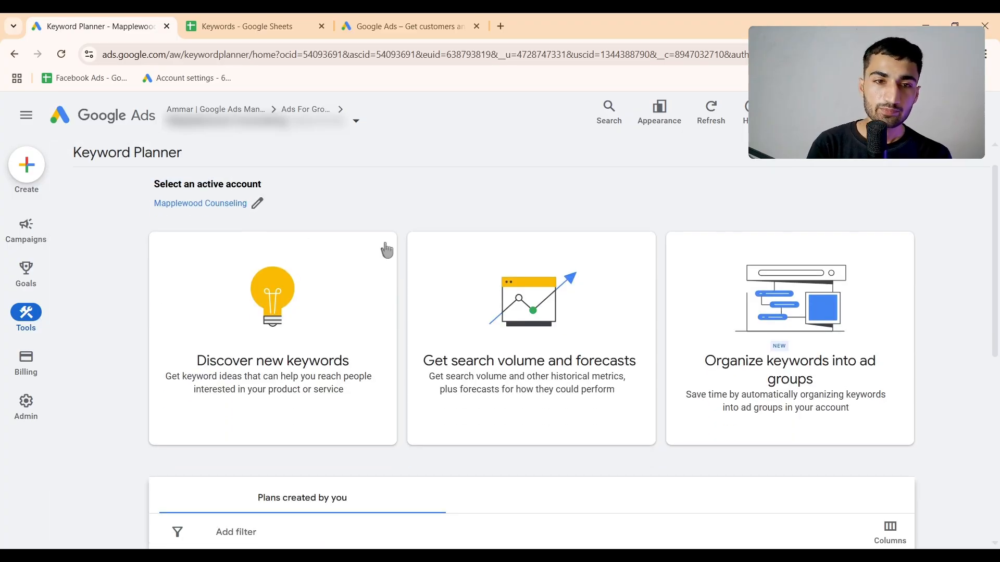
left_click(286, 361)
scroll(391, 308, "down", 1)
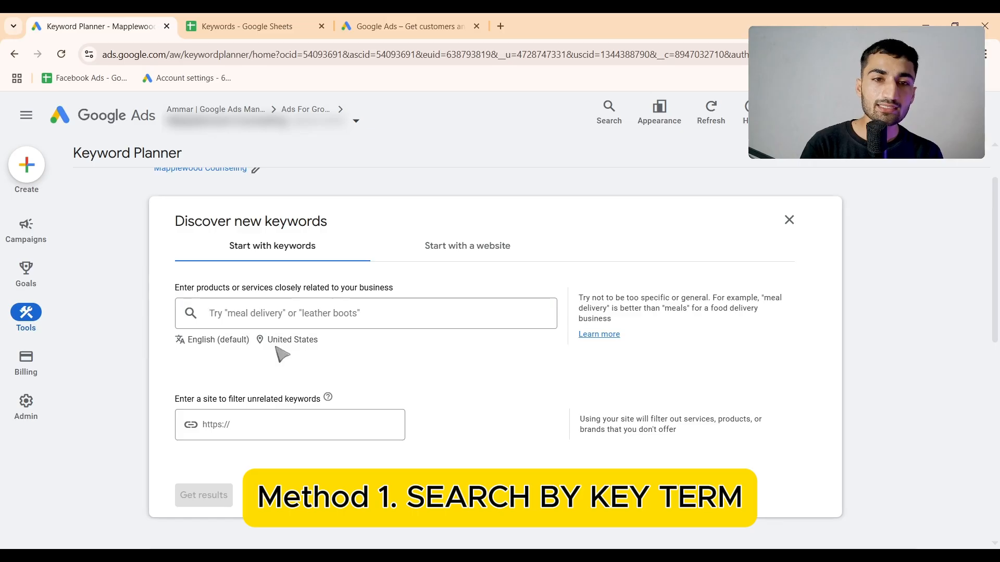
Step: Check the target location settings and the website-based option for discovering keywords, then return to the keyword-based search
left_click(292, 342)
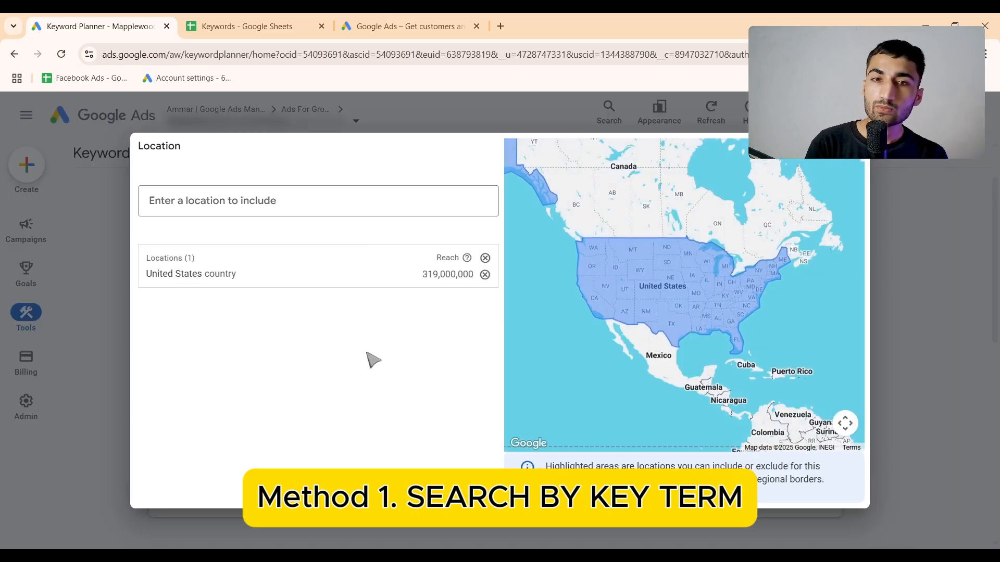
left_click(435, 491)
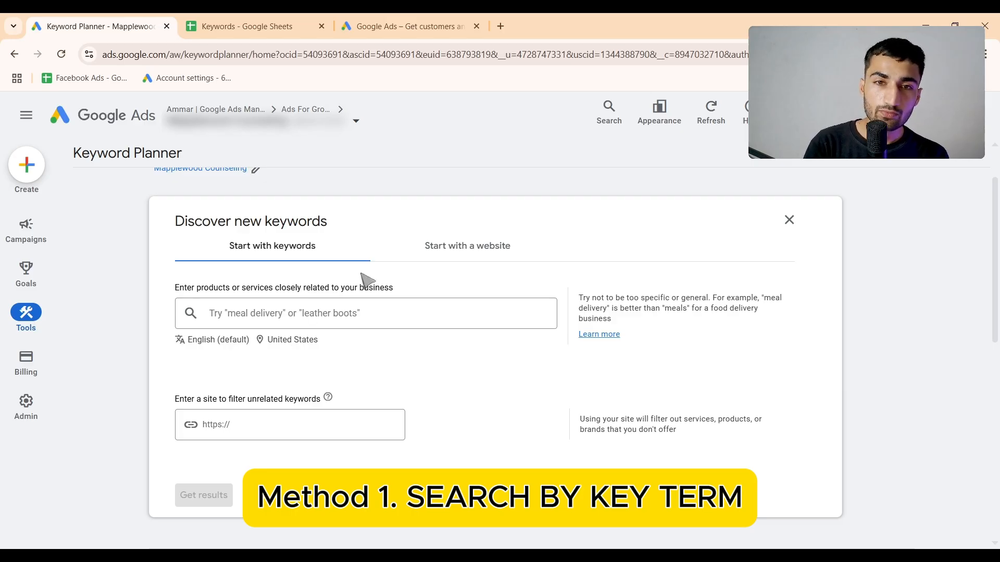
left_click(434, 254)
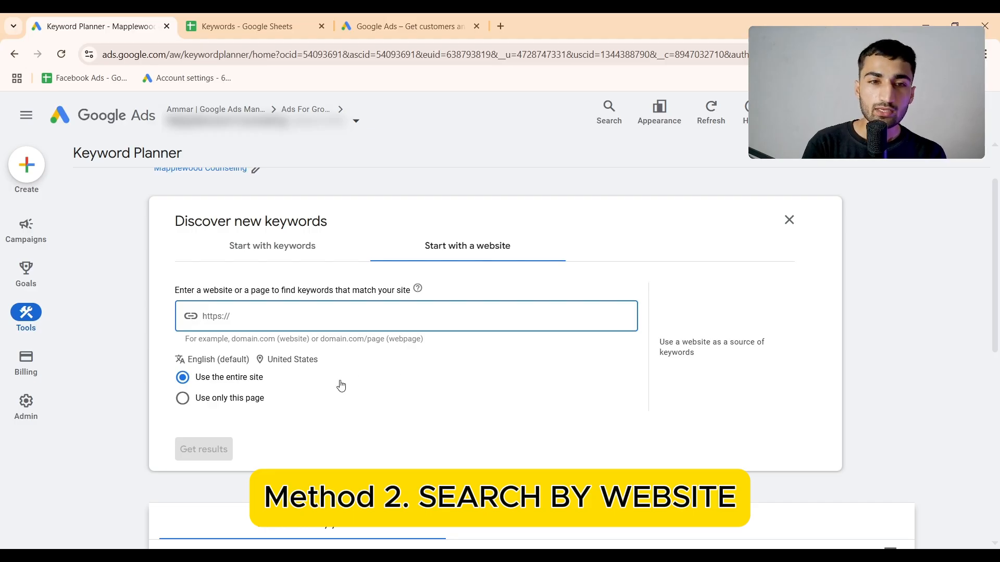
left_click(303, 258)
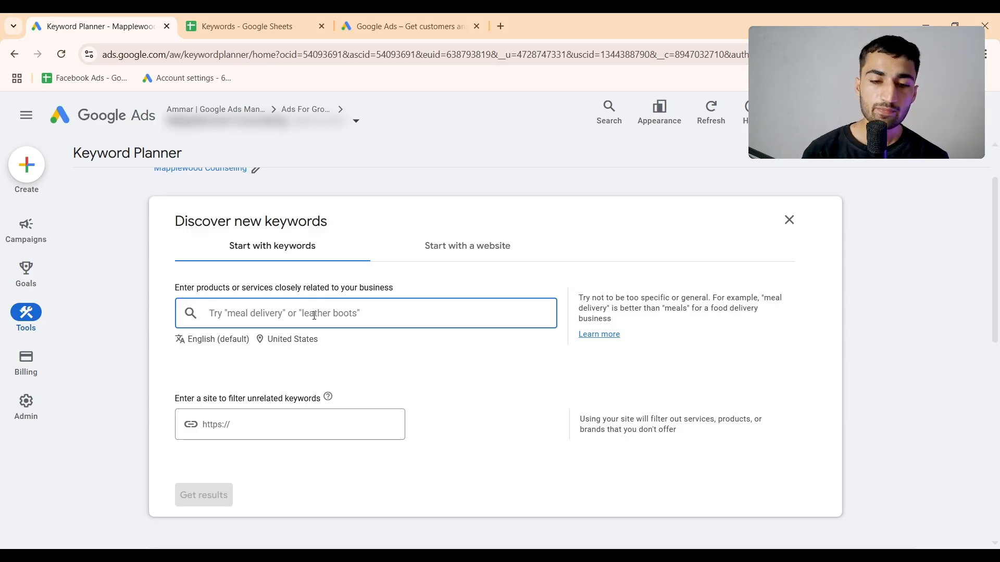
Step: Get keyword ideas for the term "residential cleaning"
type("resident")
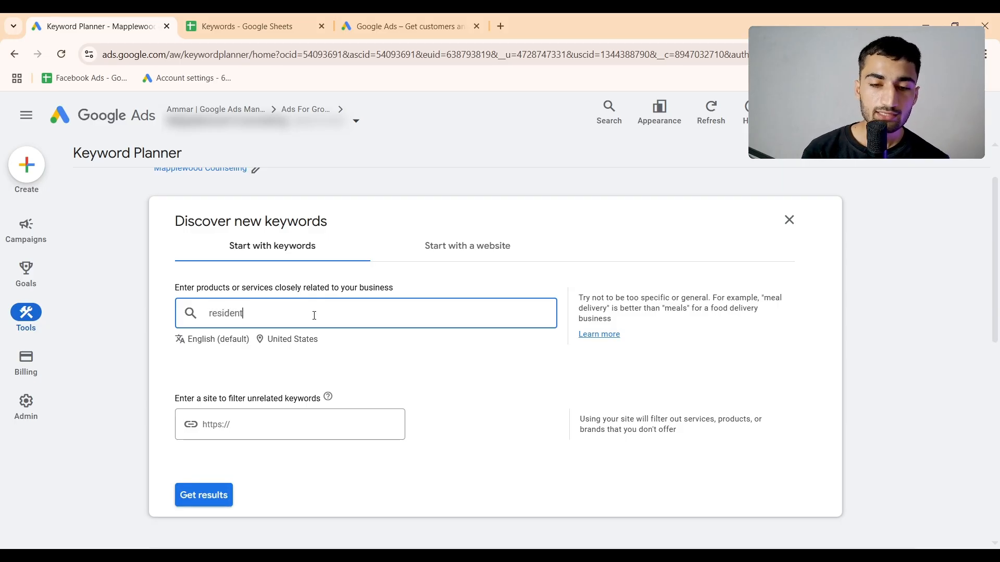
type("ial cleaning")
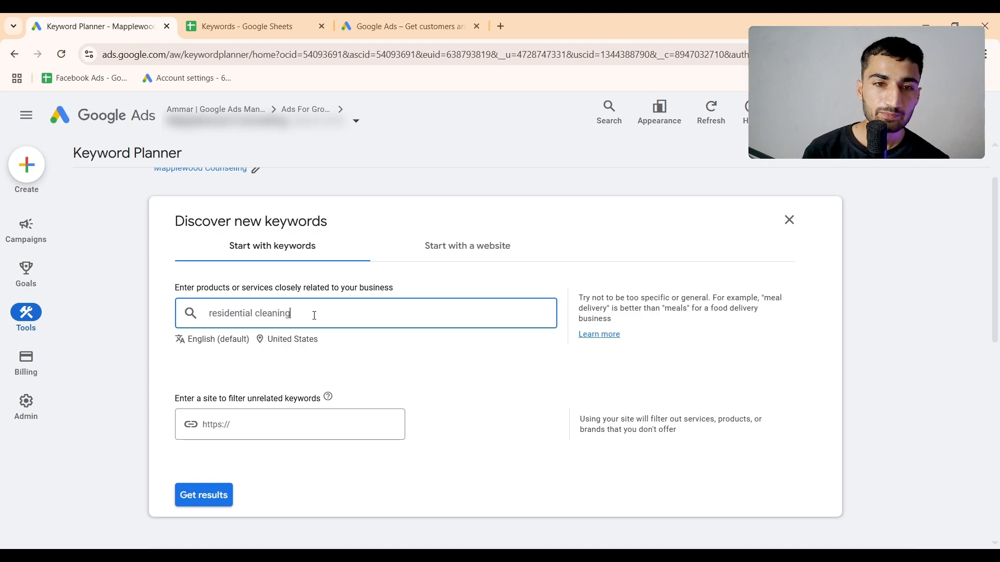
key("Return")
scroll(331, 384, "down", 1)
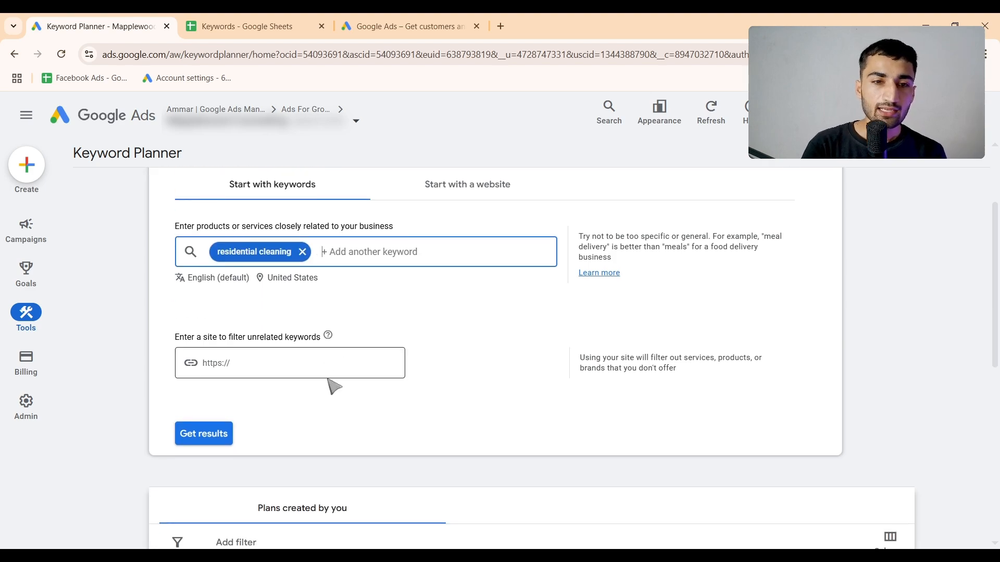
left_click(225, 434)
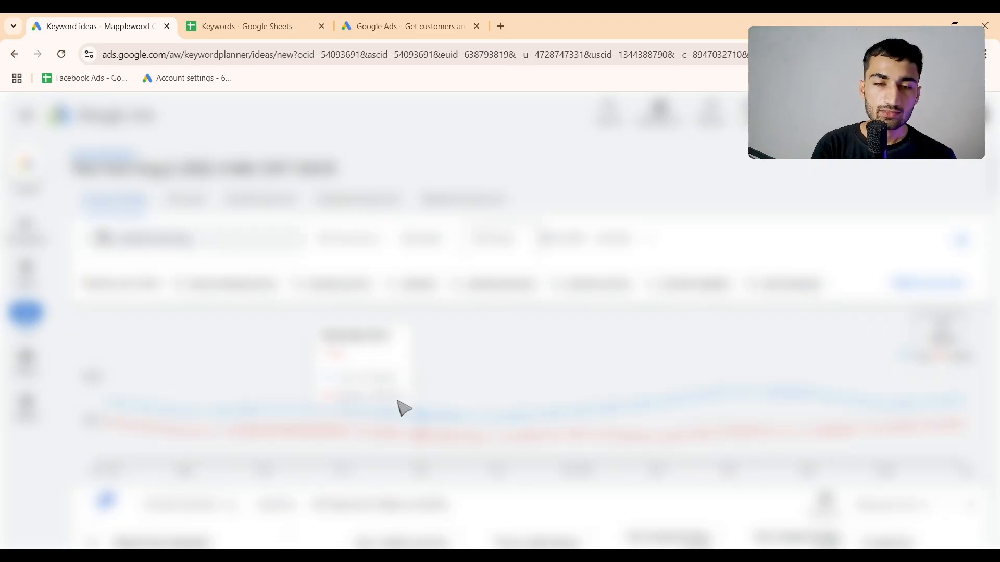
Step: Look over the keyword ideas page and check its search network and date range options
scroll(513, 424, "down", 1)
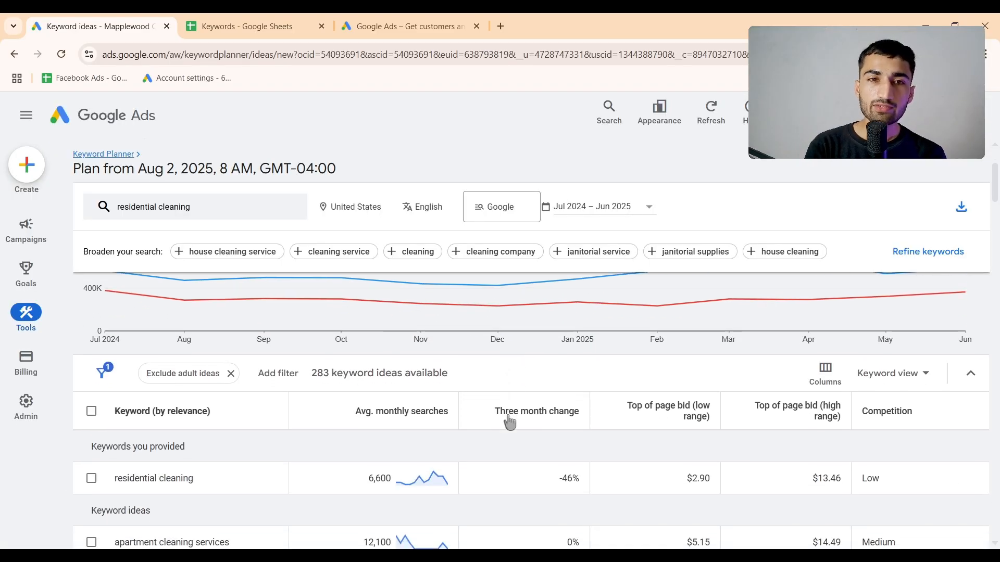
scroll(510, 423, "up", 1)
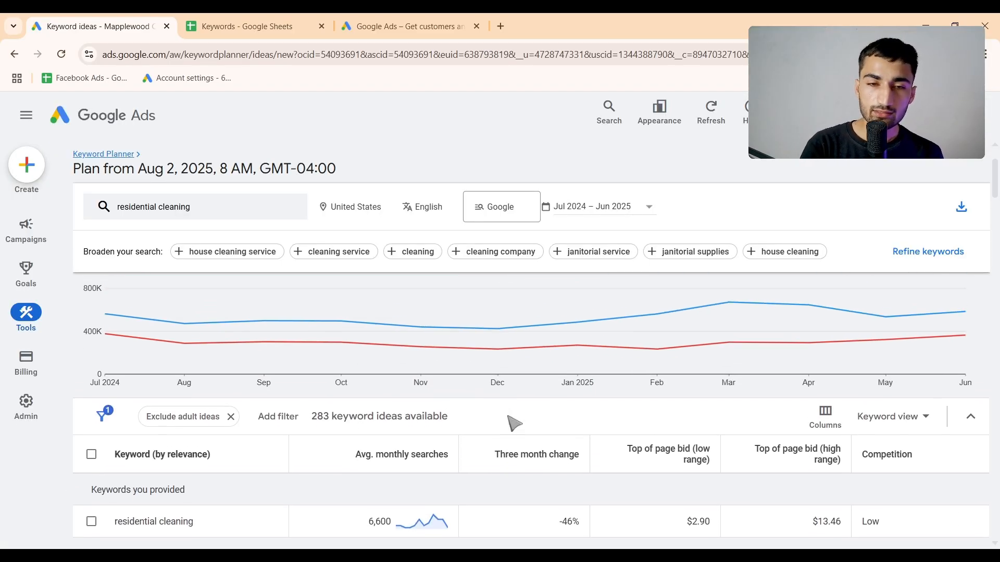
scroll(513, 424, "down", 2)
scroll(497, 424, "up", 3)
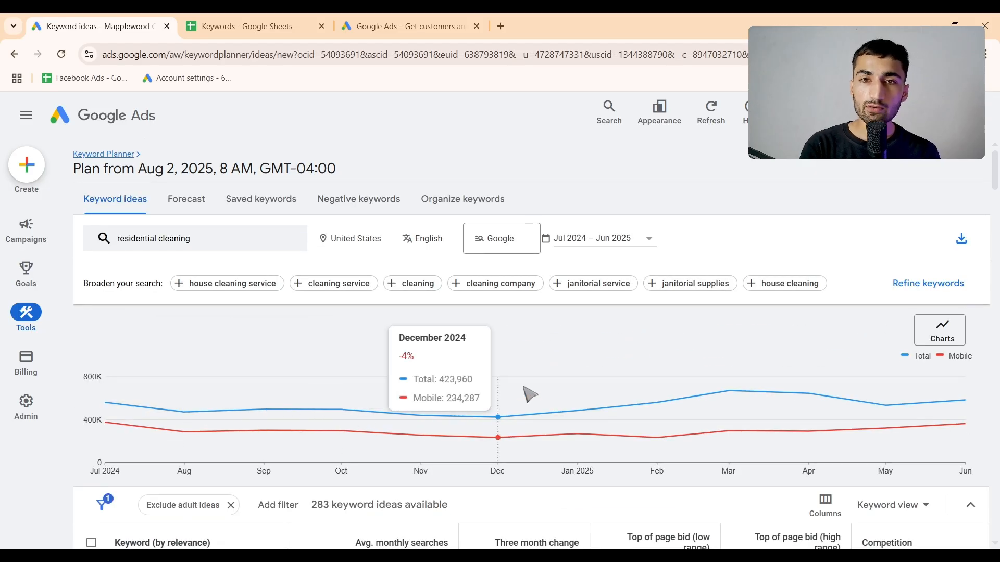
left_click(510, 244)
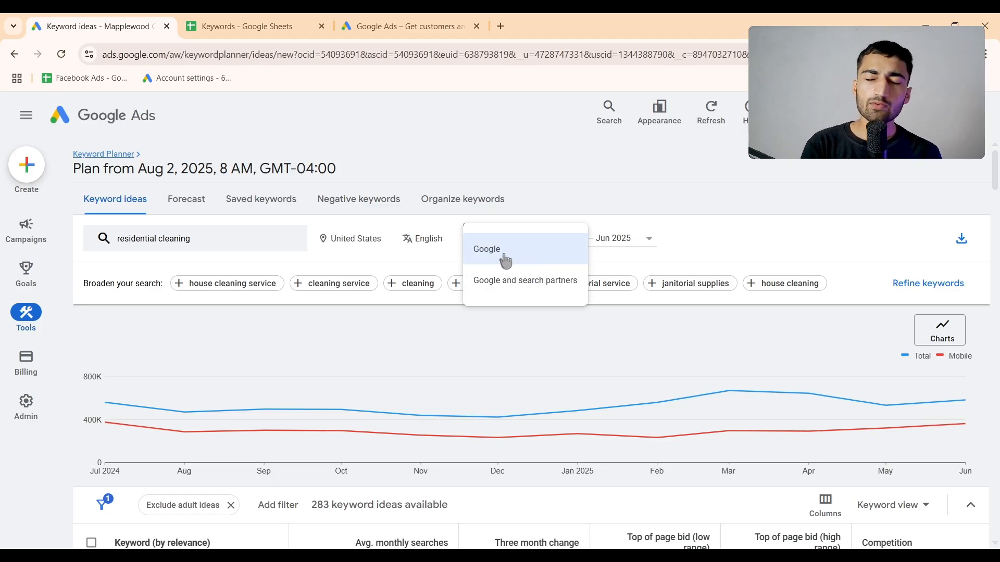
left_click(583, 203)
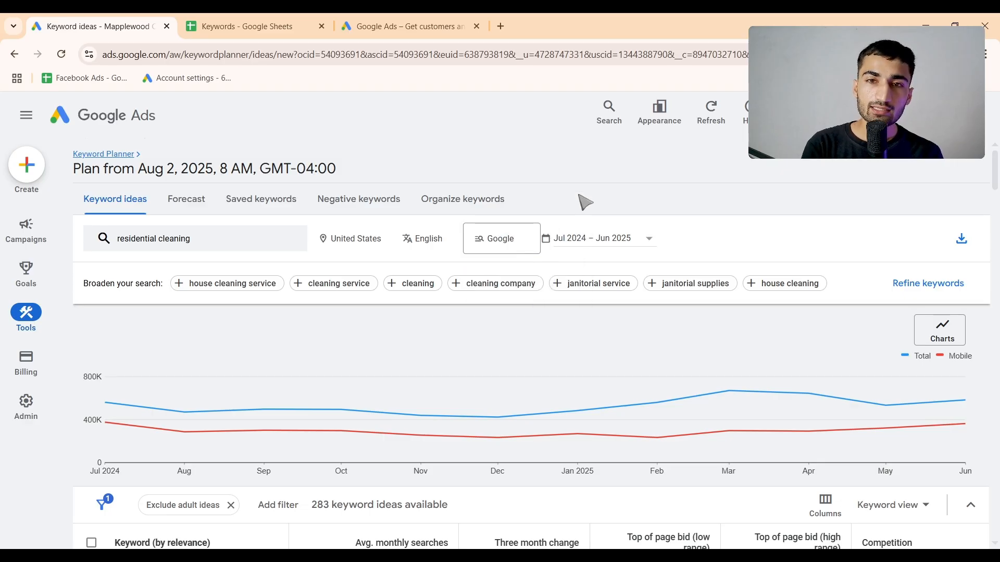
left_click(576, 239)
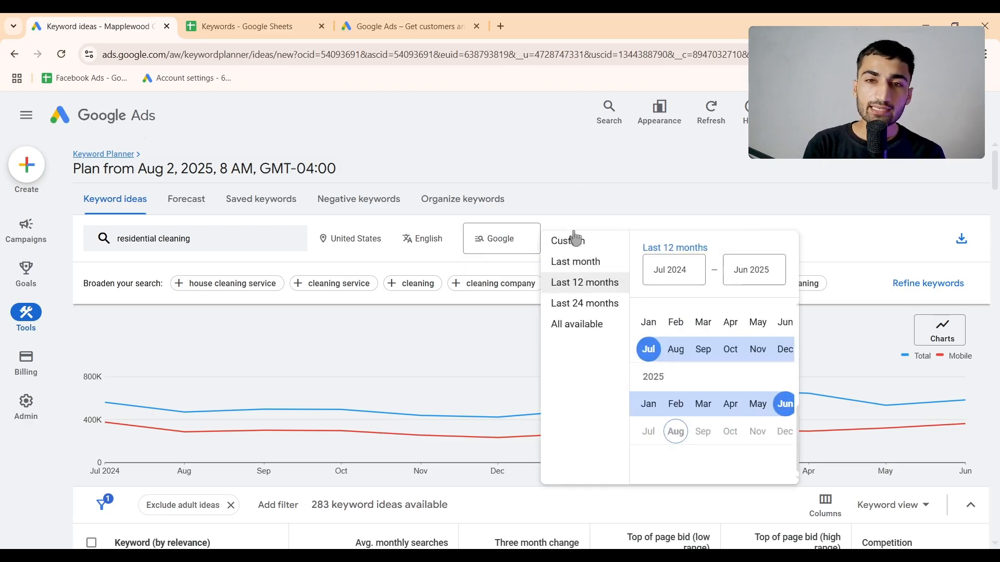
left_click(603, 198)
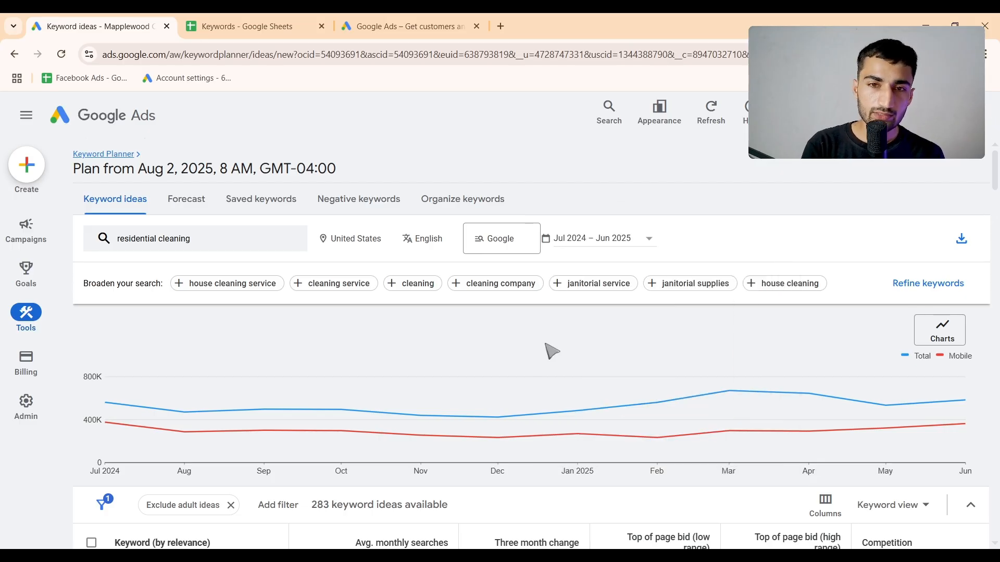
Step: Examine the search trend chart and the average monthly searches and top-of-page bids for residential cleaning
scroll(551, 350, "down", 1)
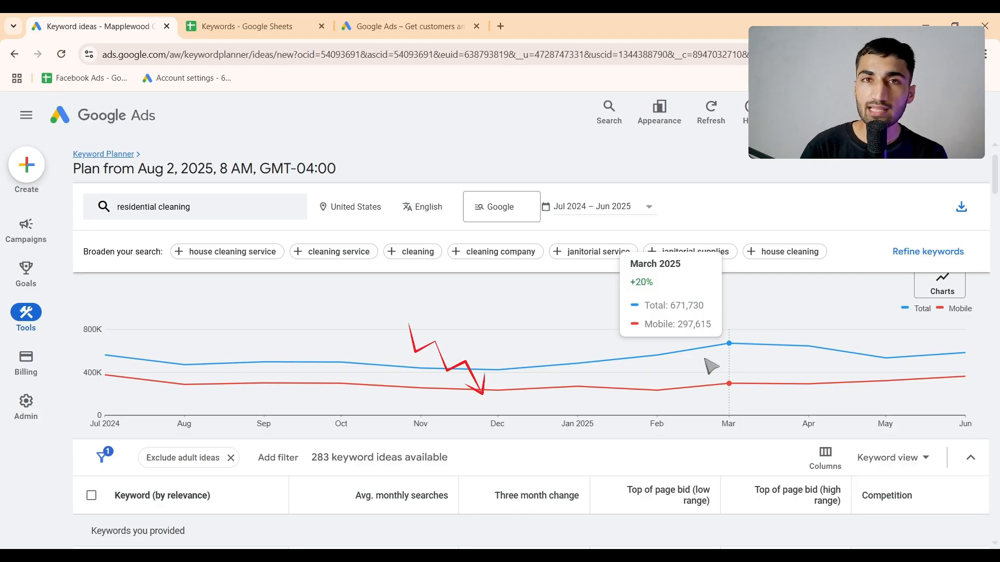
scroll(547, 375, "down", 3)
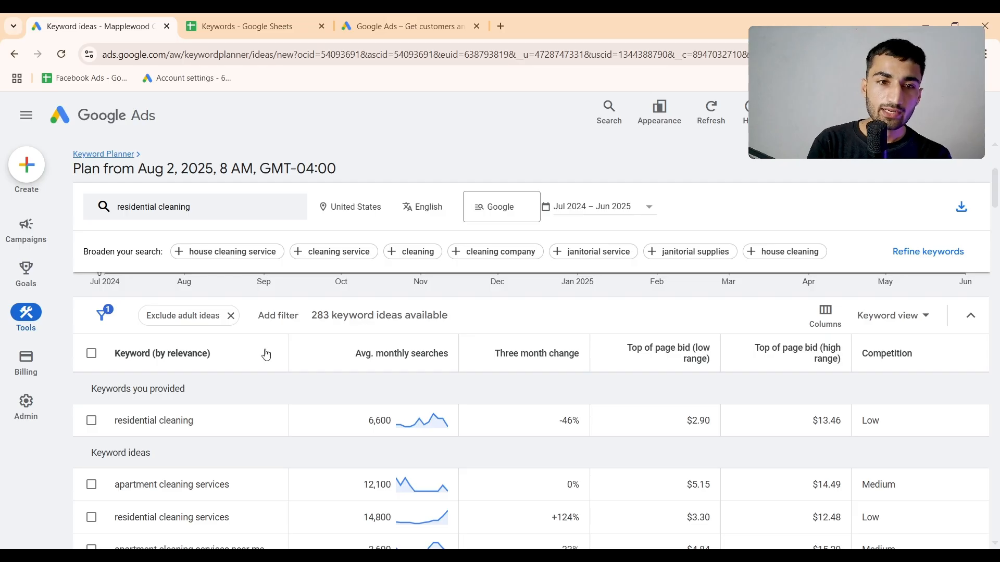
mouse_move(411, 432)
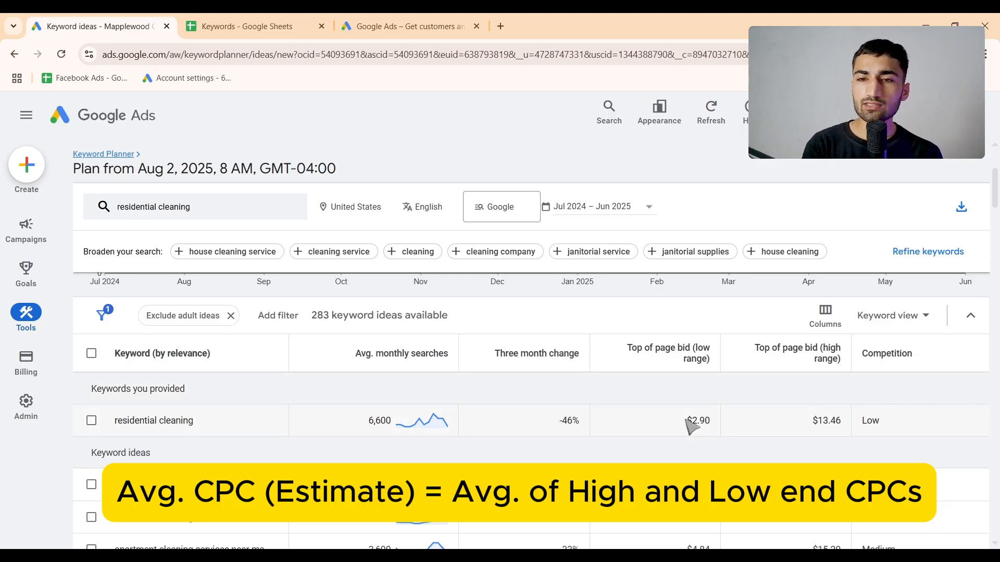
left_click_drag(686, 420, 854, 423)
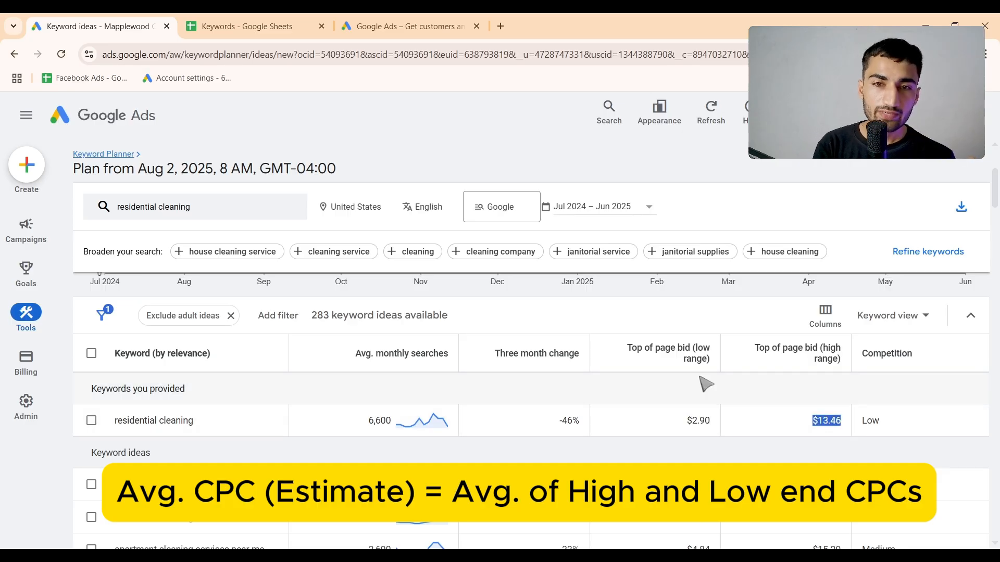
scroll(705, 385, "down", 1)
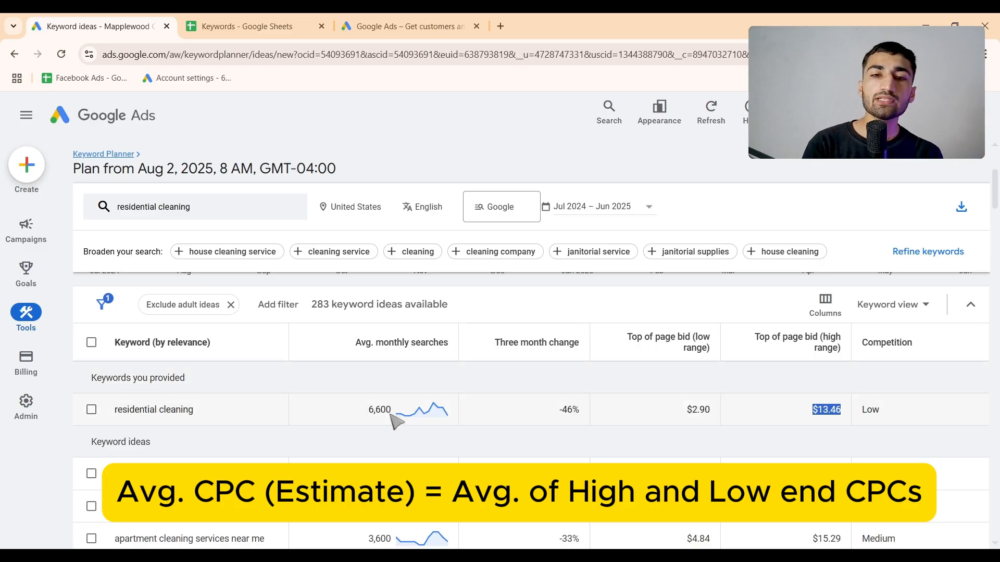
Step: Sort the keyword ideas by average monthly searches in descending order and look through the list
left_click(341, 356)
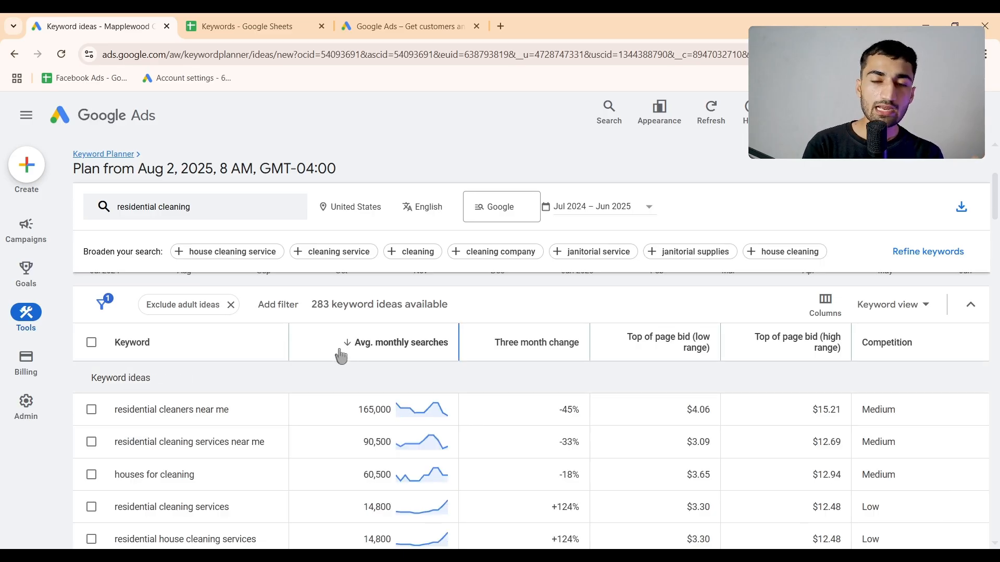
scroll(529, 404, "down", 1)
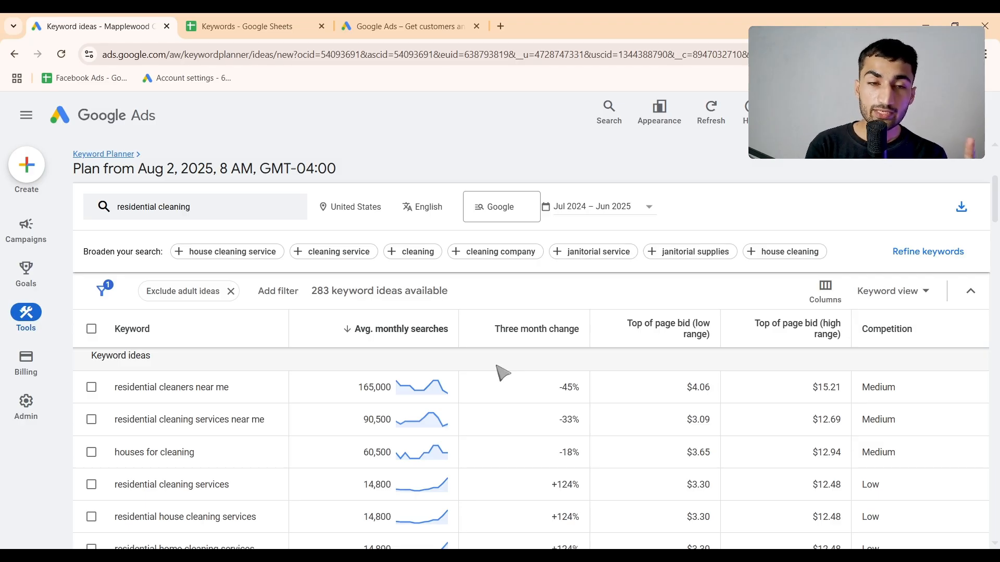
scroll(501, 373, "down", 10)
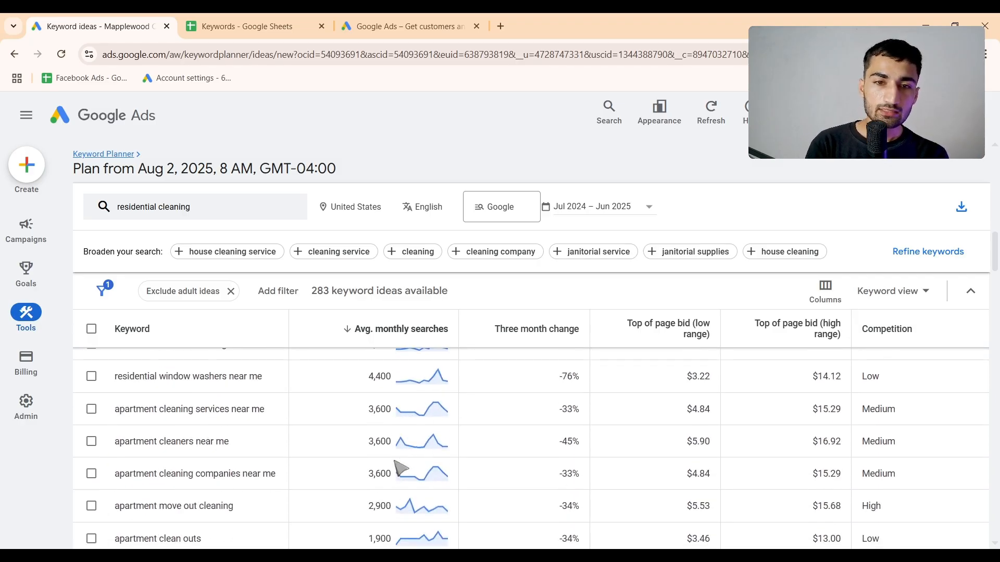
scroll(395, 463, "down", 15)
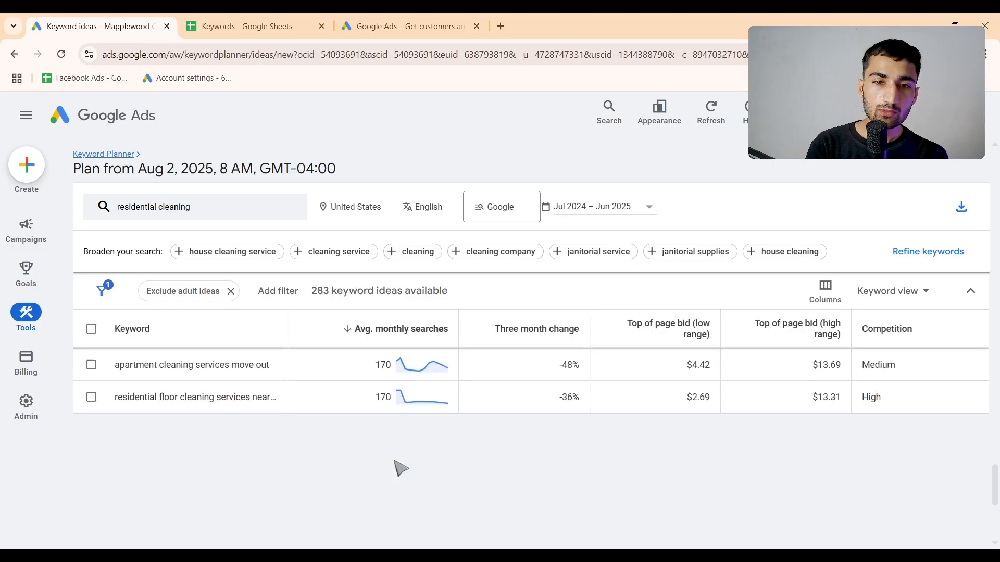
scroll(401, 469, "down", 3)
scroll(475, 453, "up", 20)
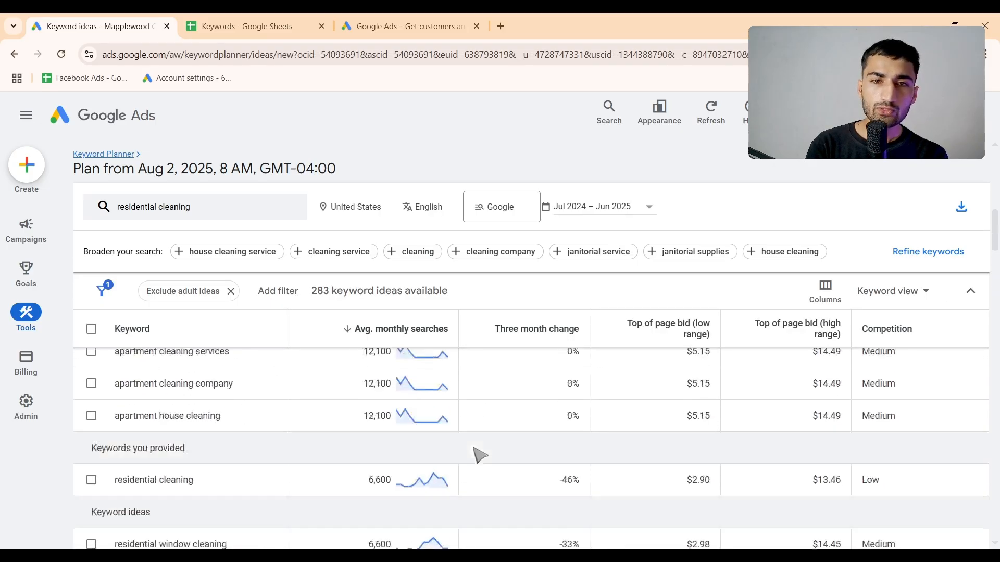
Step: Filter the keyword ideas to those with average monthly searches of at least 30
scroll(474, 449, "down", 1)
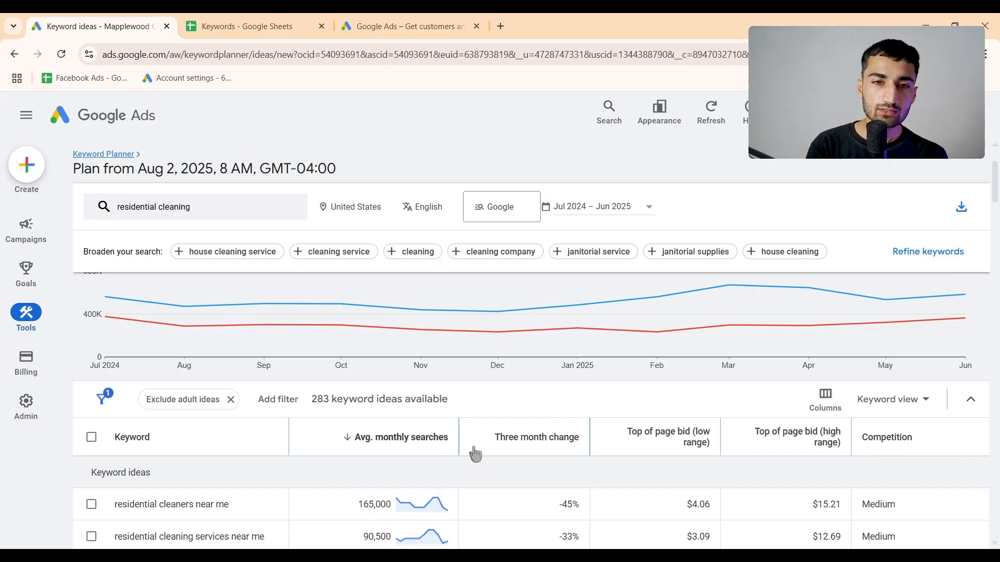
left_click(279, 399)
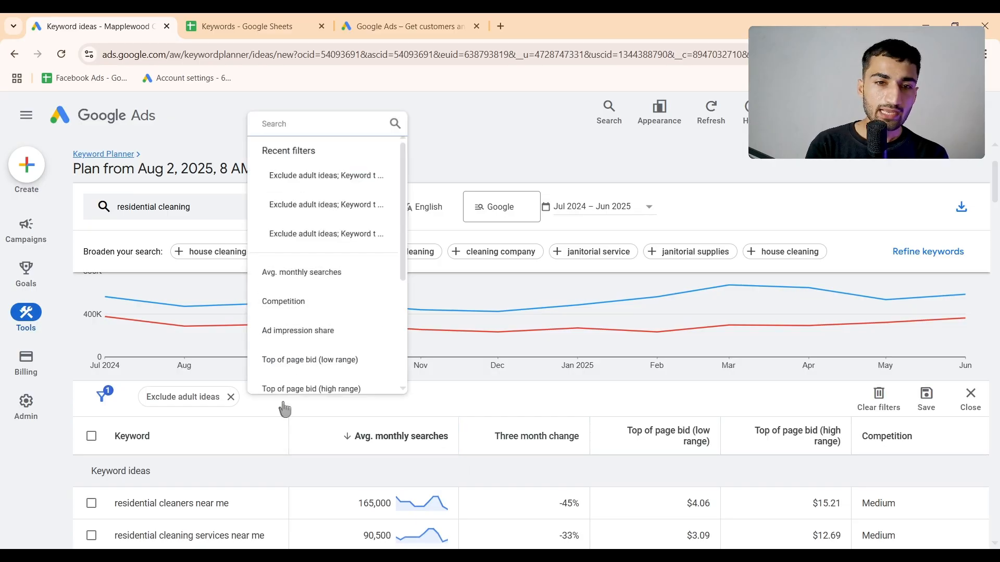
left_click(306, 268)
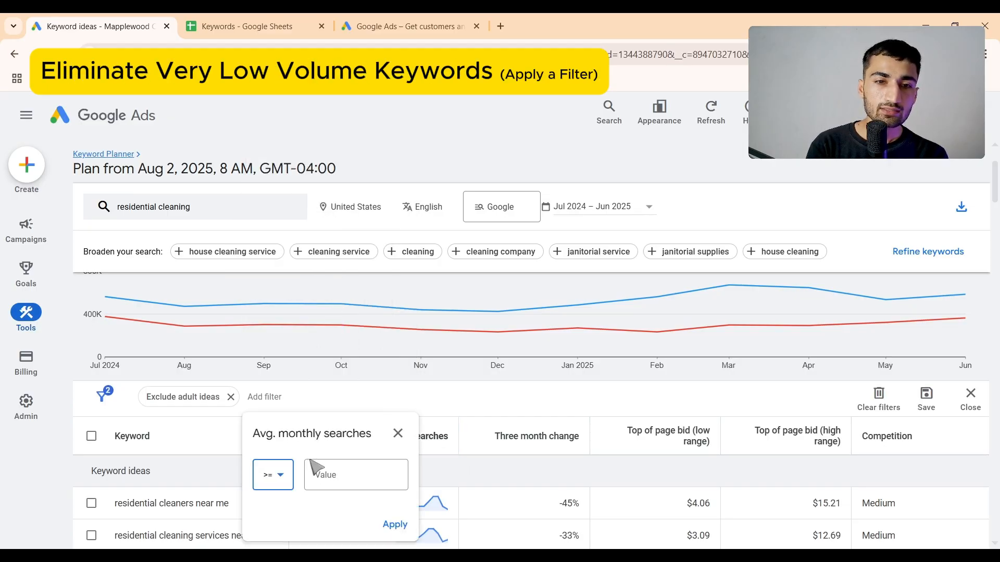
left_click(332, 473)
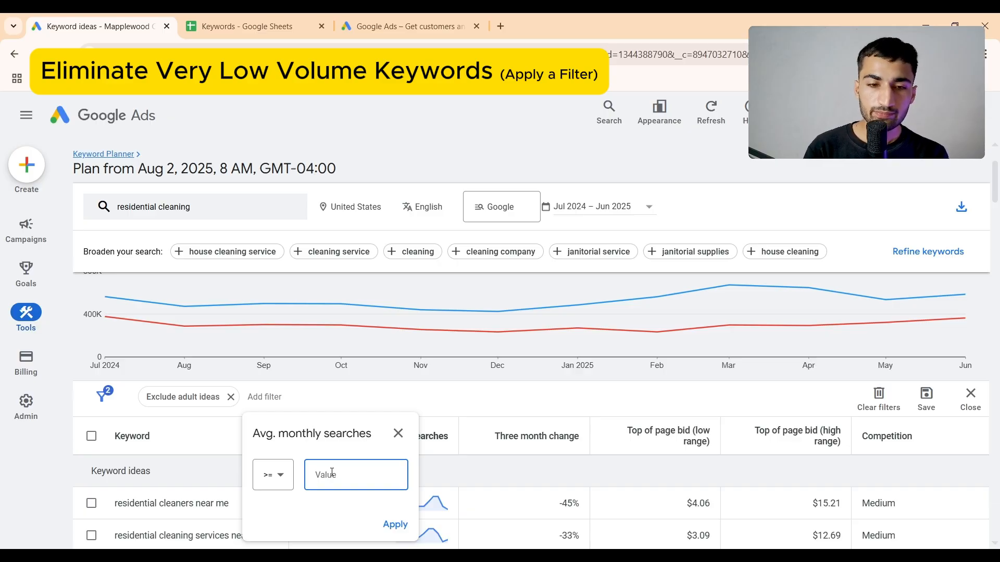
type("30")
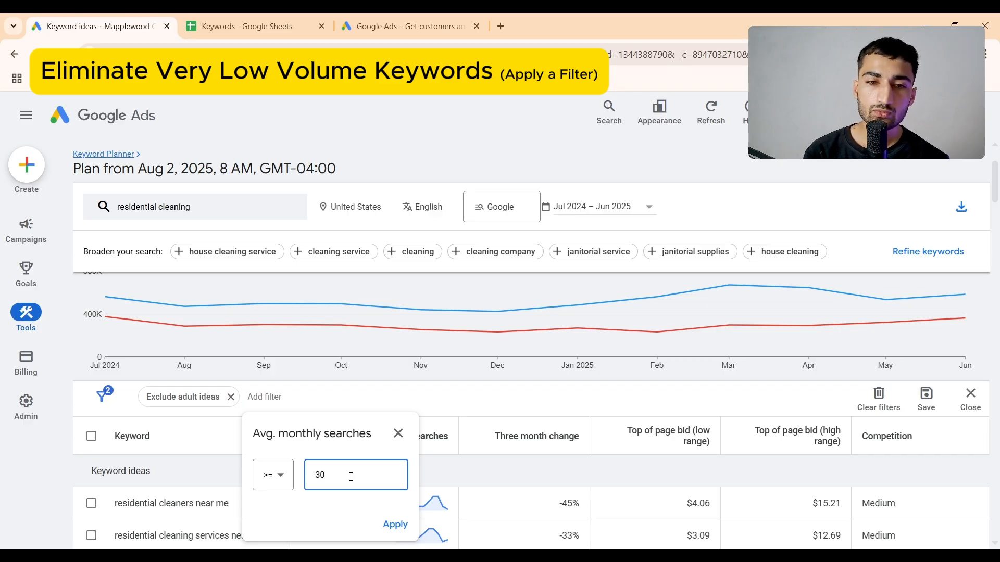
left_click(394, 526)
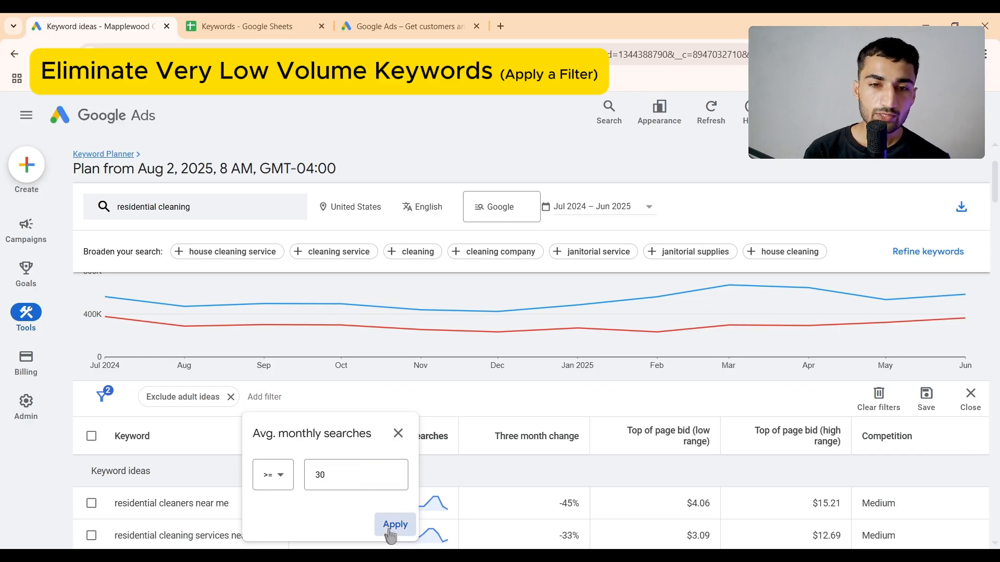
Step: Refine the keywords by excluding the Contractor, Company and Other Brands groups under Brand or Non-Brand
scroll(502, 475, "down", 2)
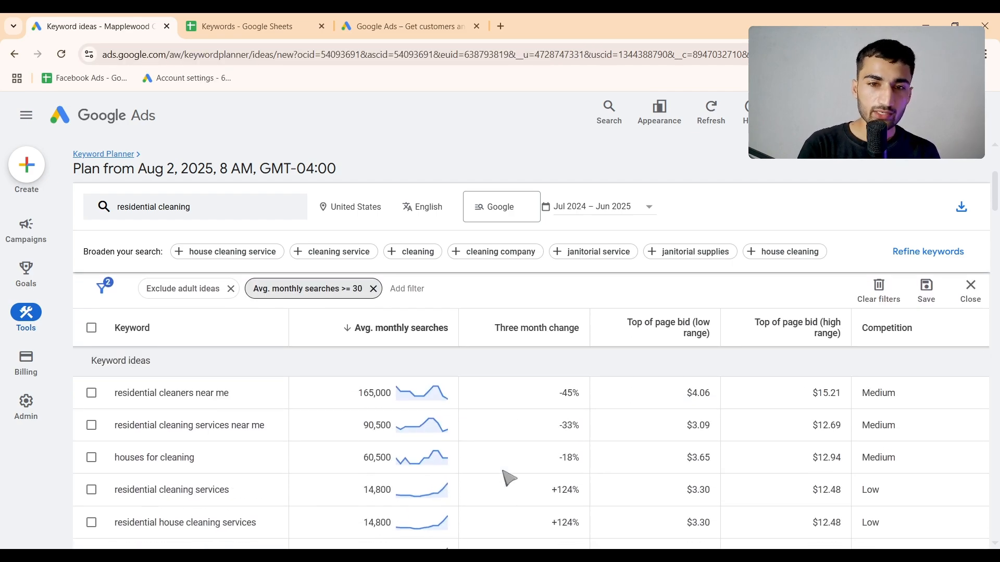
scroll(502, 471, "up", 1)
scroll(509, 478, "up", 3)
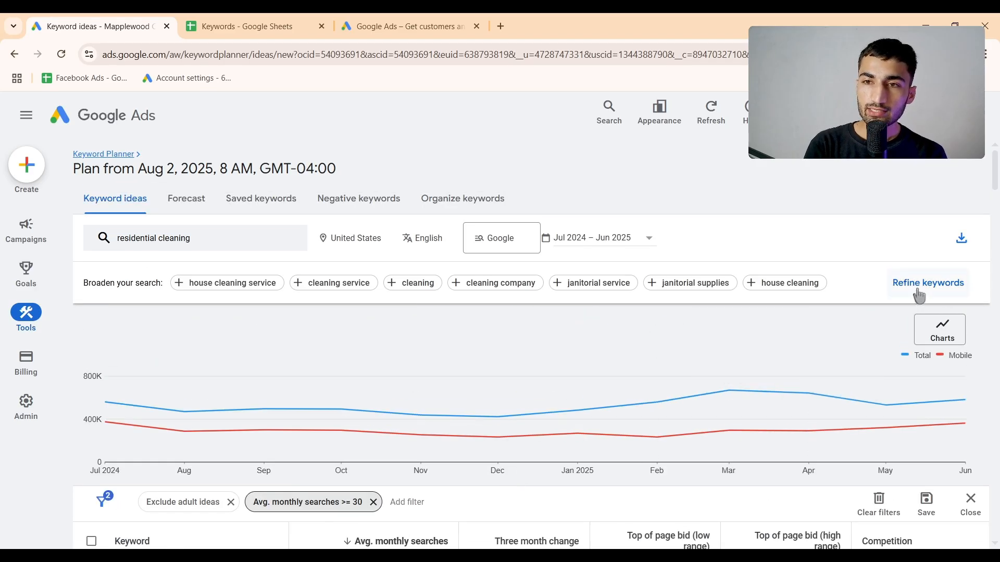
left_click(919, 294)
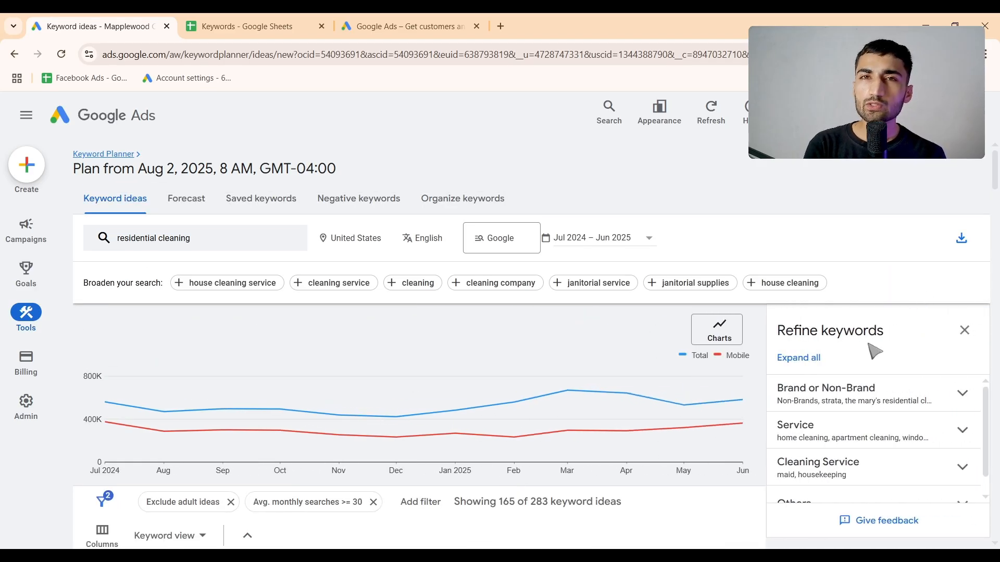
left_click(863, 394)
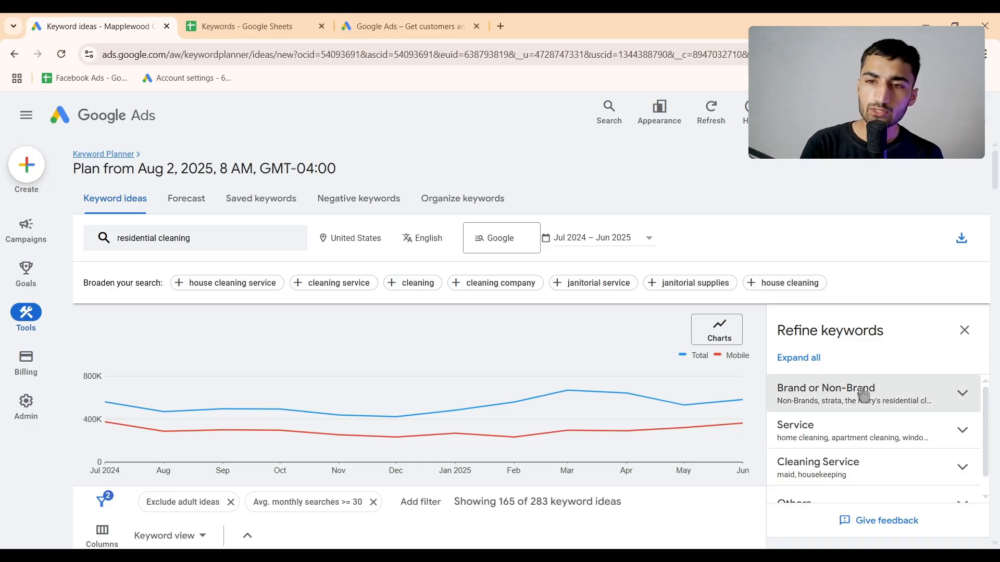
scroll(863, 395, "down", 1)
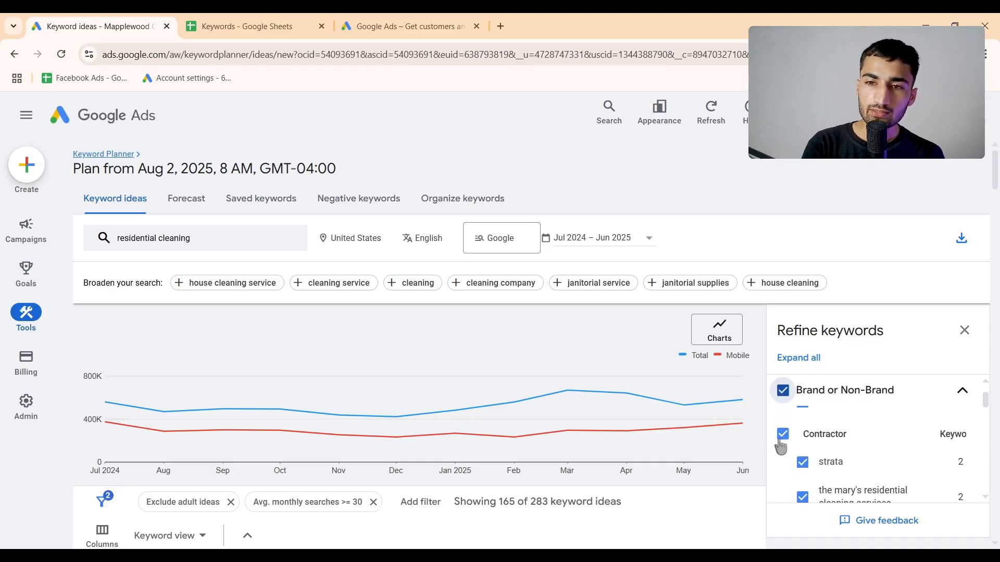
left_click(781, 437)
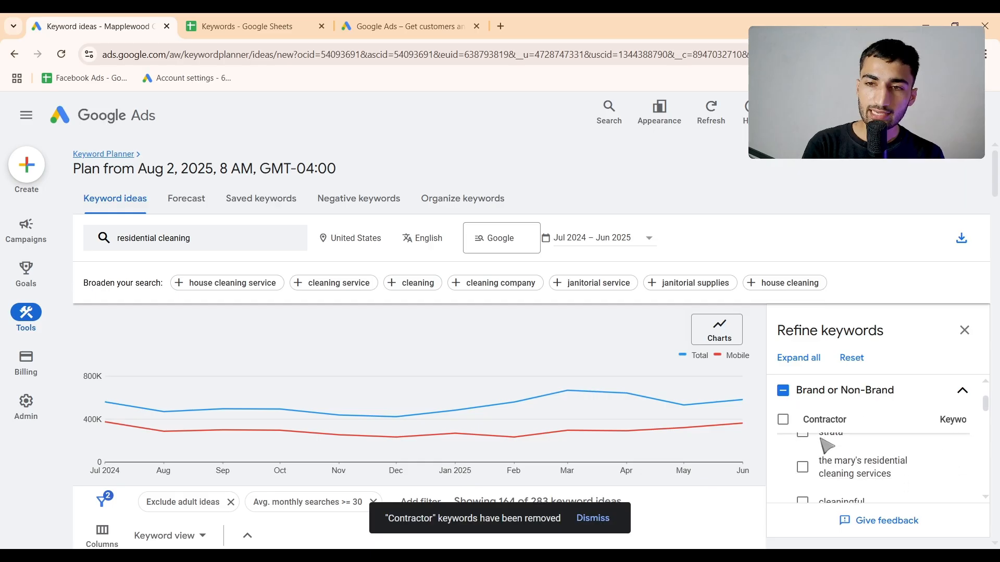
scroll(827, 446, "down", 3)
left_click(783, 438)
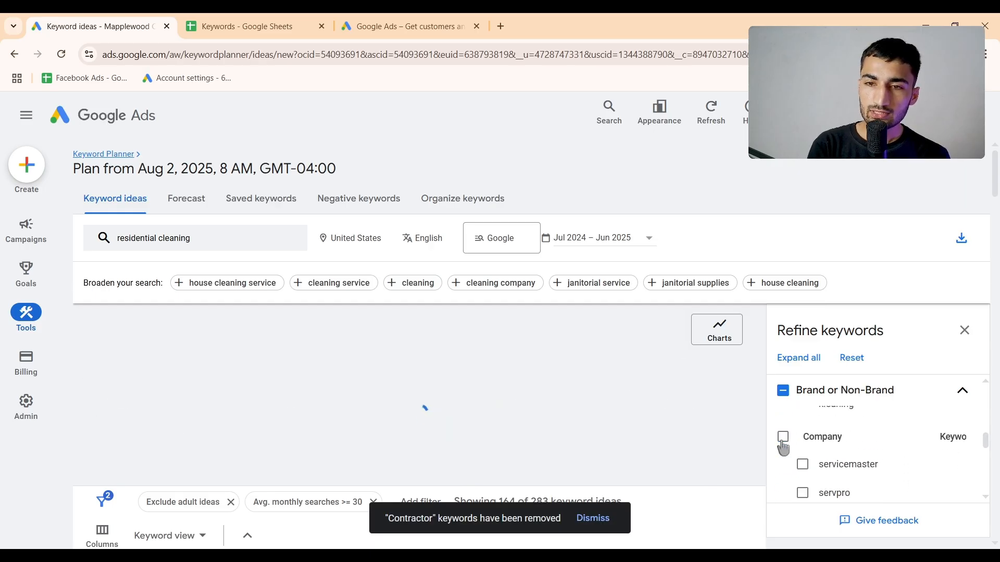
scroll(783, 448, "down", 2)
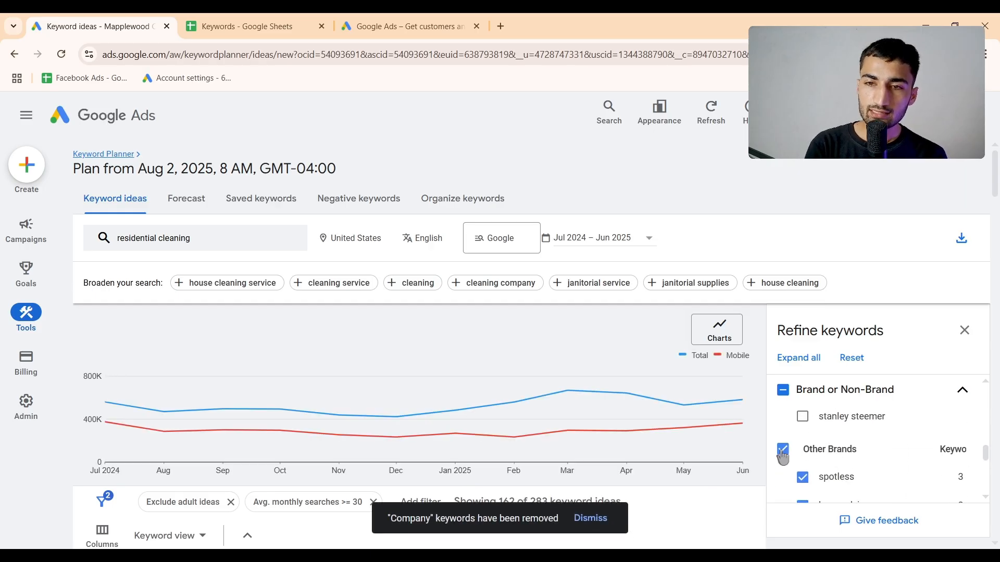
left_click(783, 450)
Step: Exclude the Cleaning Service and Others groups from the refined keywords and close the refinement options
scroll(783, 456, "down", 5)
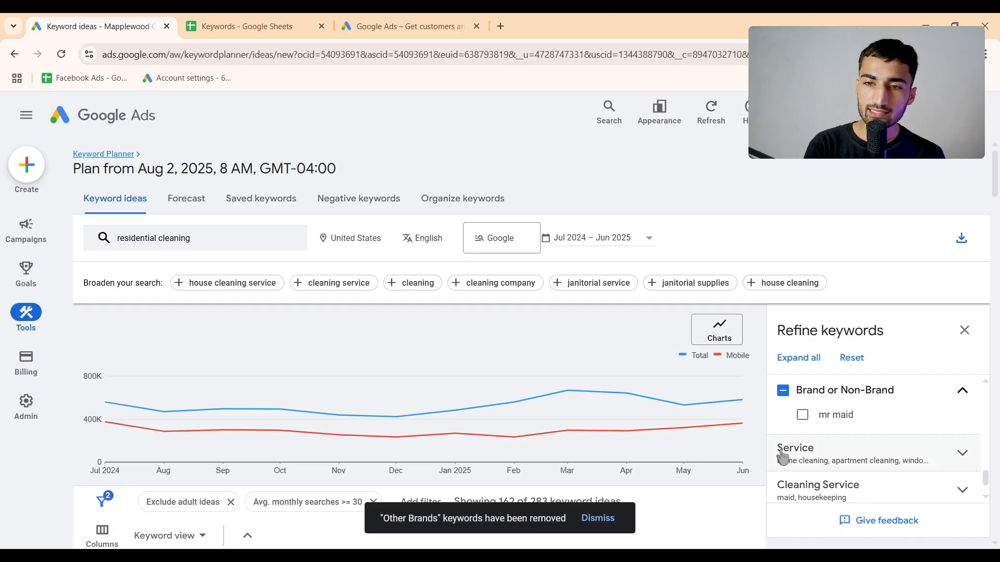
scroll(783, 457, "down", 2)
left_click(855, 427)
scroll(813, 425, "down", 1)
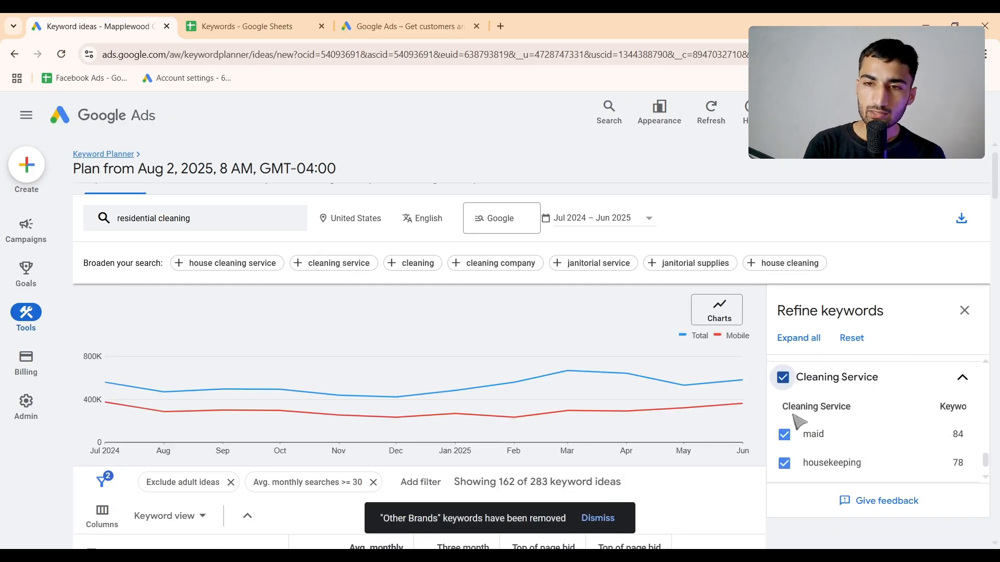
left_click(783, 378)
scroll(848, 424, "down", 1)
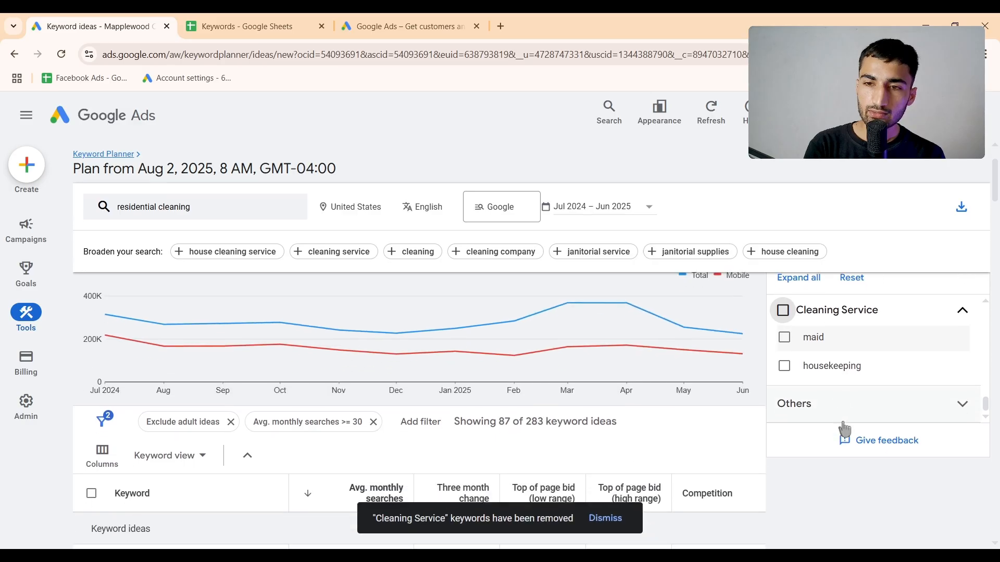
left_click(839, 411)
left_click(783, 403)
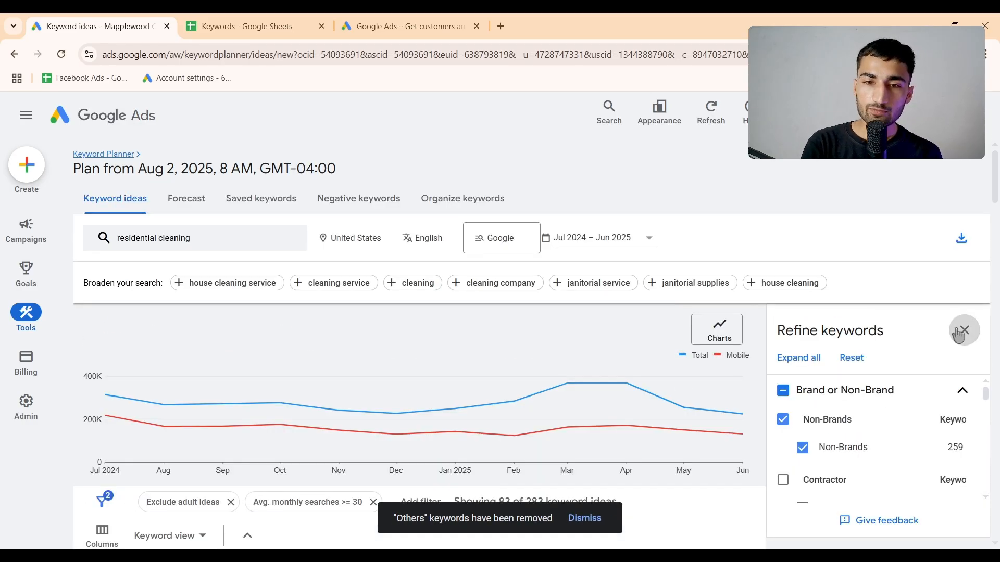
left_click(964, 330)
Step: Review the refined keyword ideas and select "residential cleaners near me"
scroll(573, 406, "down", 4)
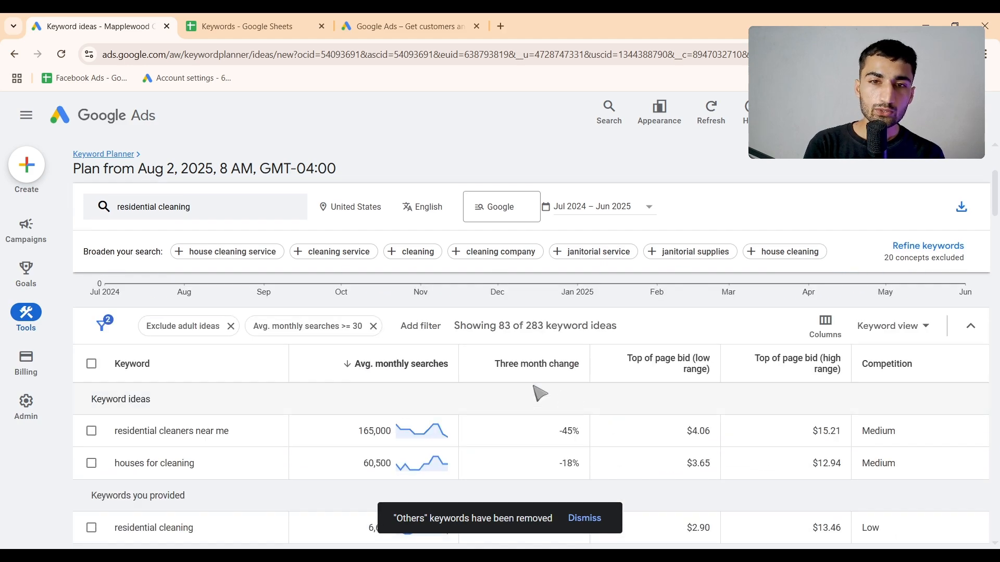
scroll(496, 374, "down", 1)
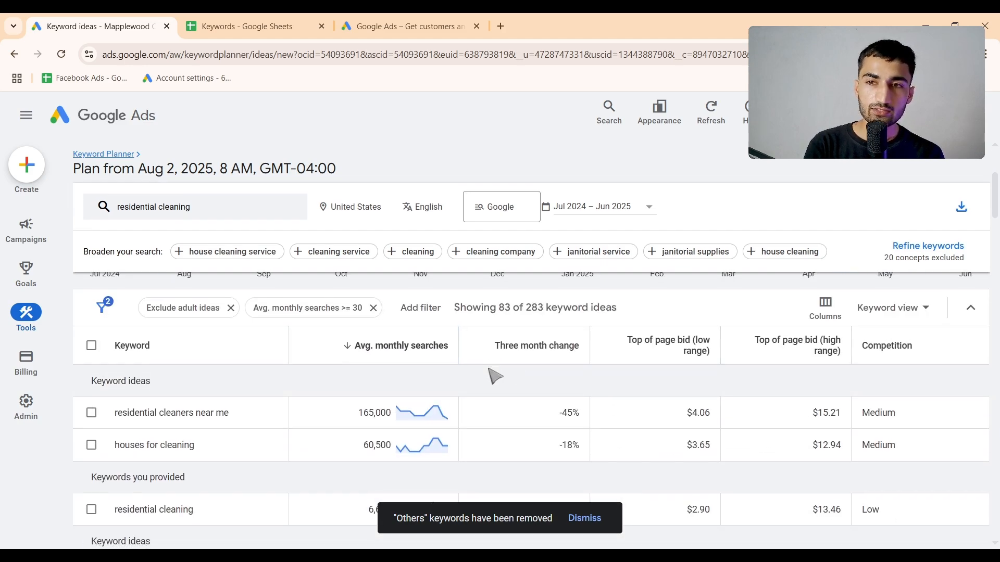
scroll(495, 376, "down", 1)
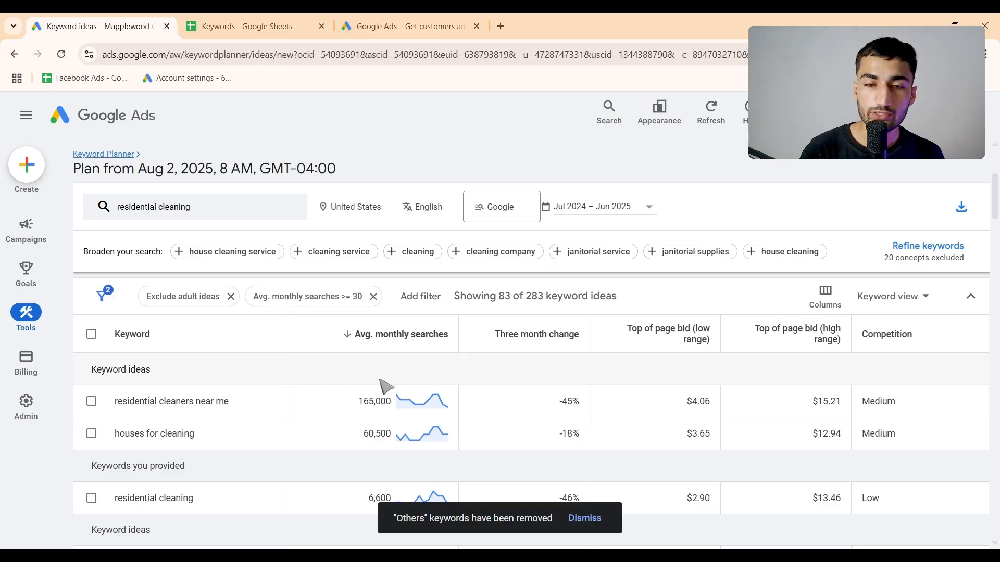
scroll(385, 386, "down", 1)
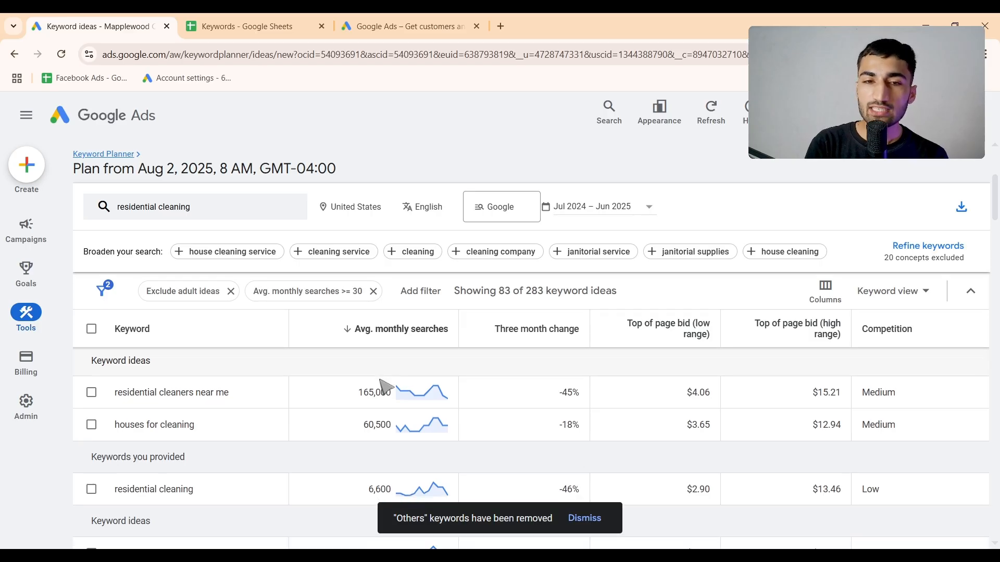
scroll(386, 388, "down", 1)
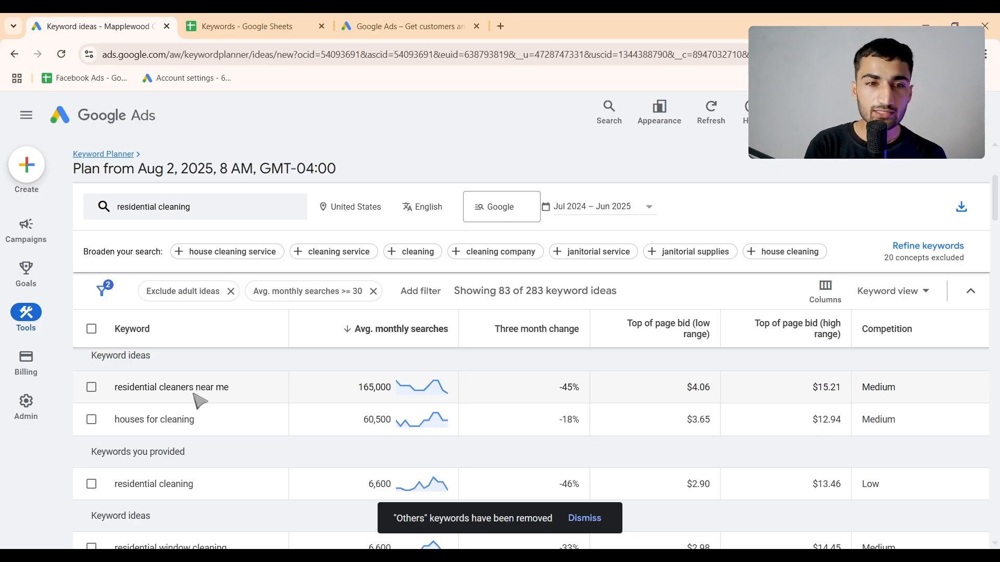
left_click(92, 388)
Step: Add "residential window cleaning", "window washers residential", "residential window cleaning near me" and "residential window washers near me" to the selected keywords
scroll(118, 398, "down", 1)
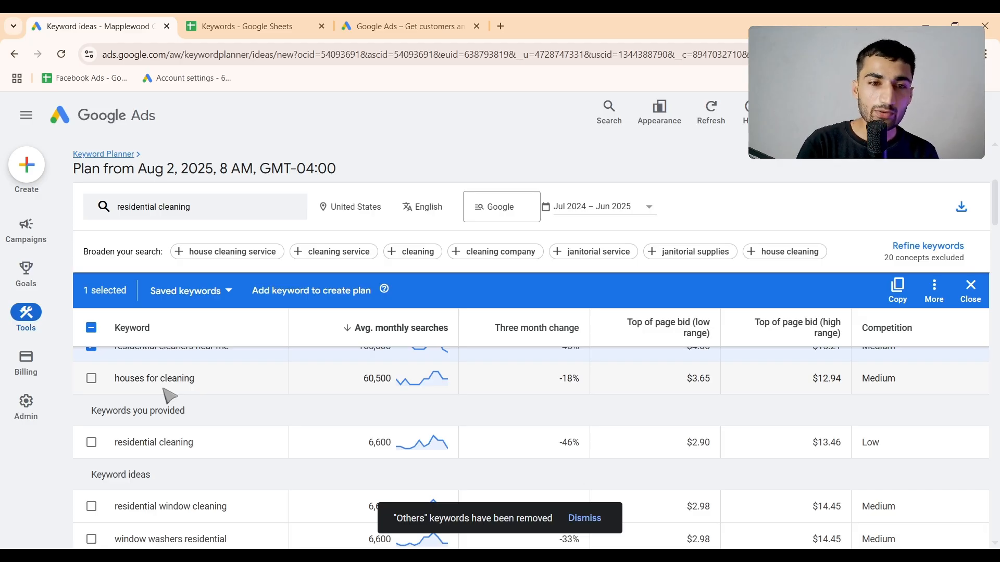
scroll(167, 396, "down", 1)
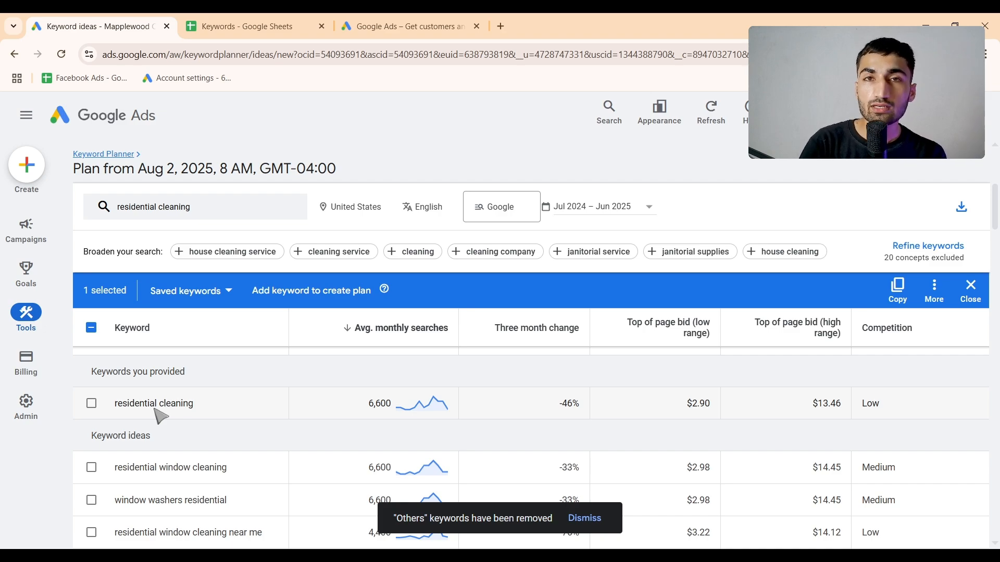
scroll(172, 413, "down", 1)
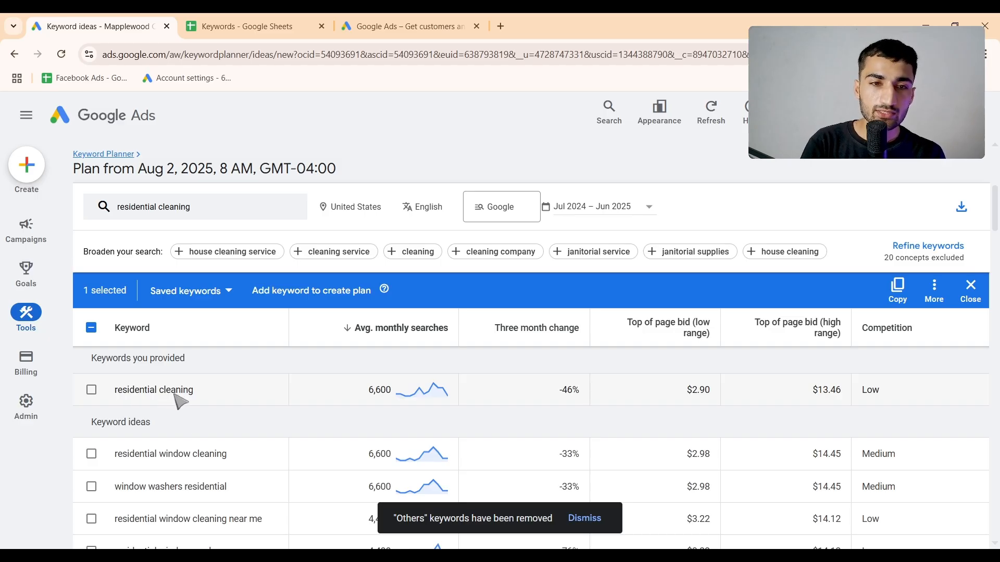
scroll(98, 405, "down", 2)
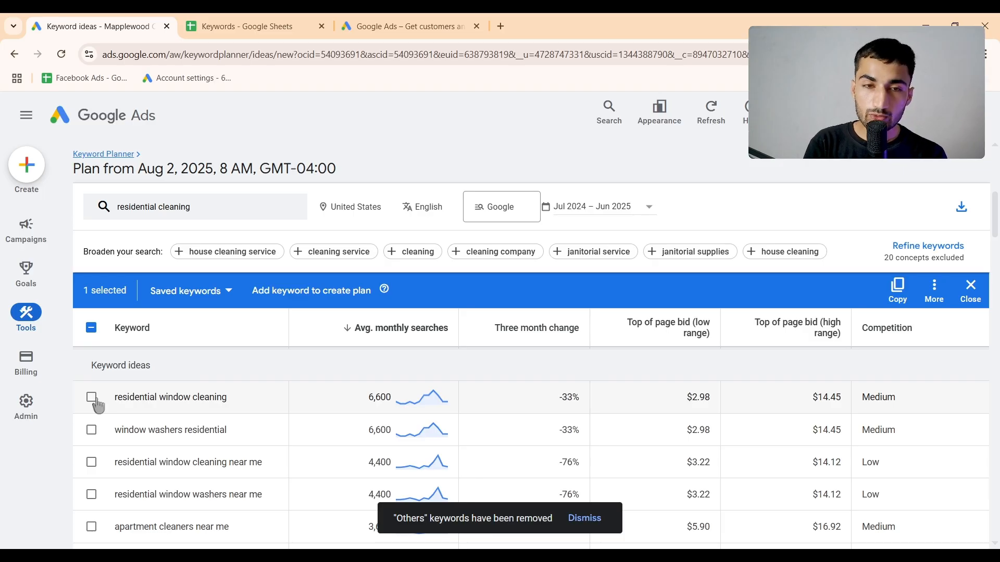
left_click(92, 397)
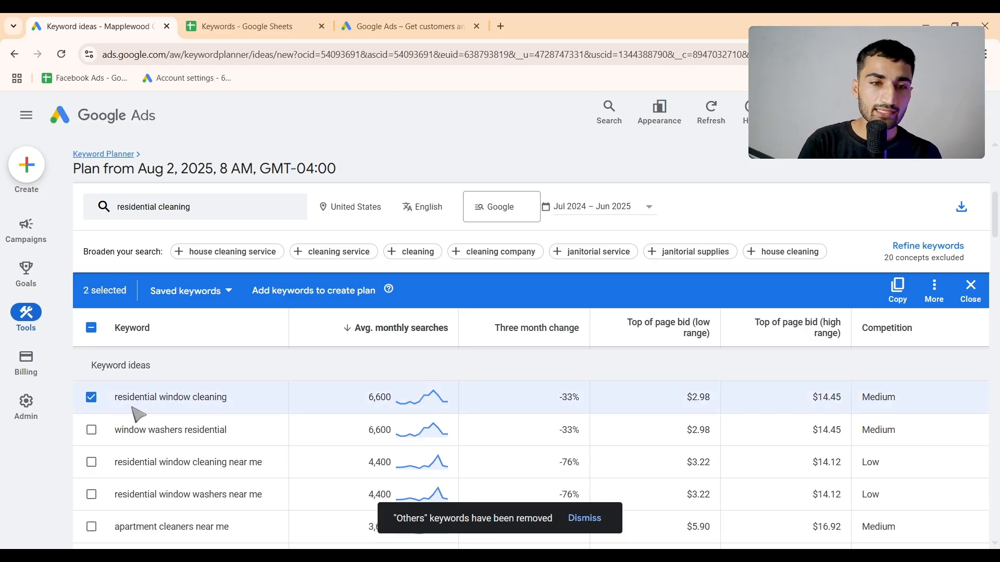
scroll(105, 409, "down", 1)
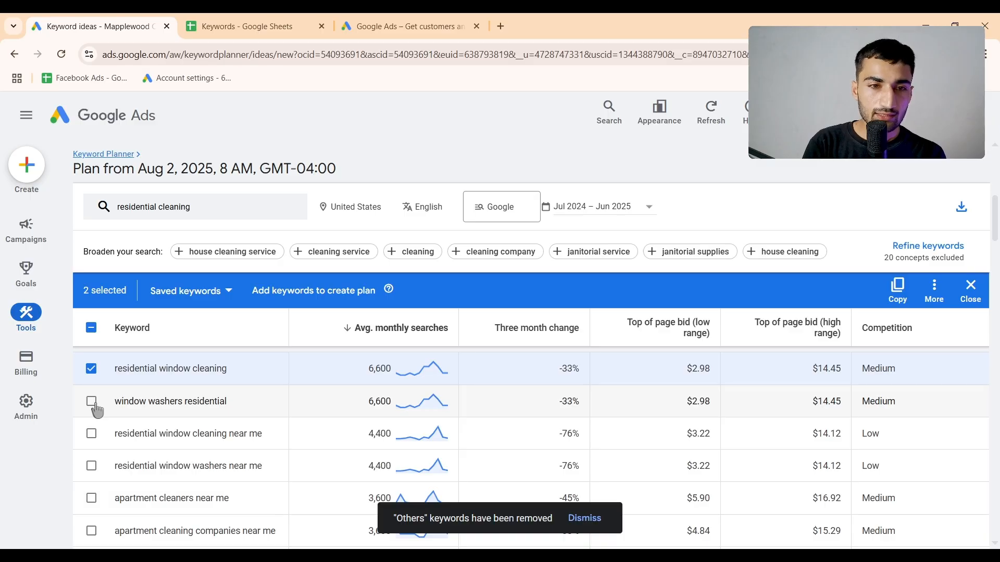
left_click(94, 403)
scroll(95, 405, "down", 1)
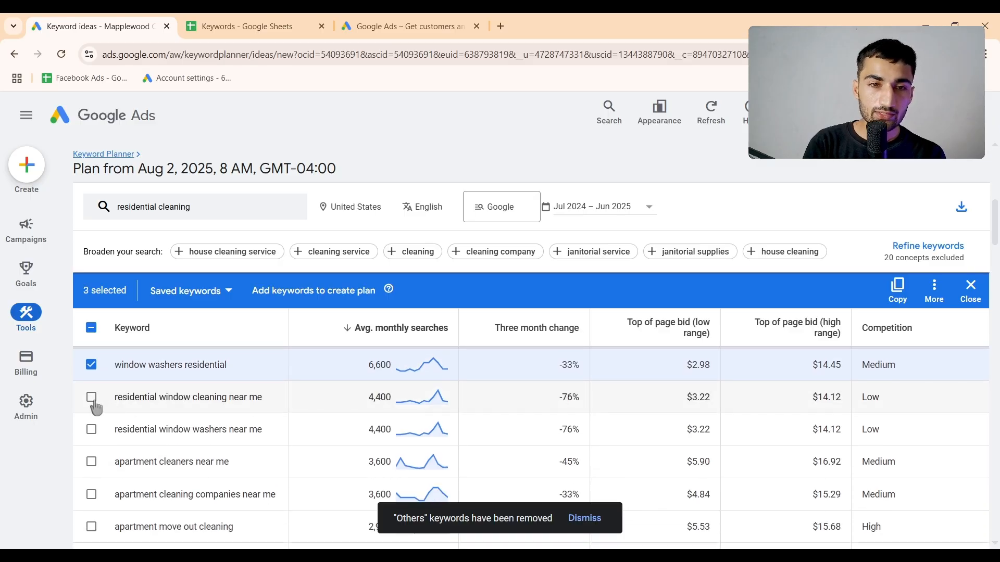
left_click(94, 405)
left_click(93, 427)
Step: Add "apartment cleaners near me", "apartment cleaning companies near me", "apartment move out cleaning" and "apartment clean outs" to the selected keywords
scroll(96, 426, "down", 2)
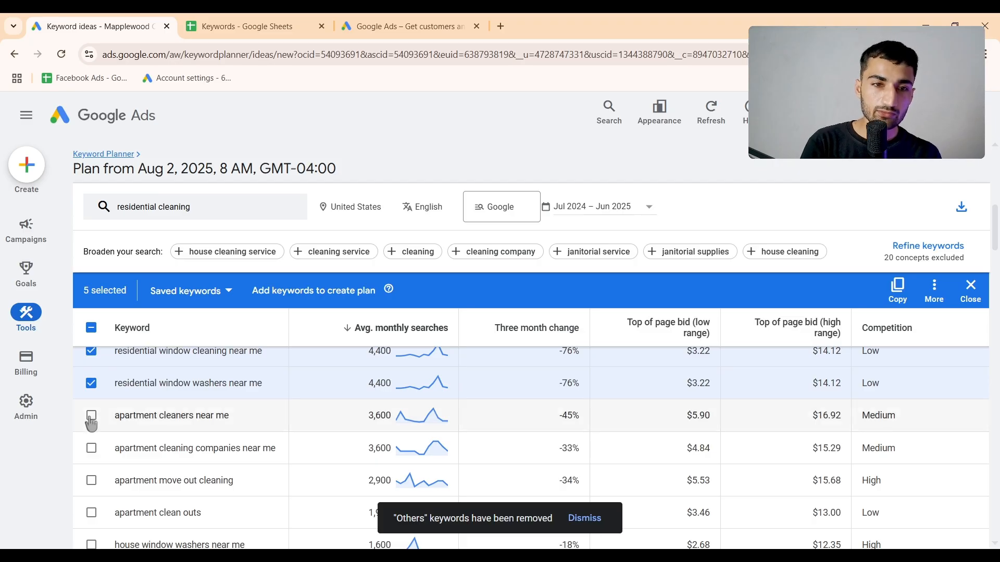
left_click(92, 417)
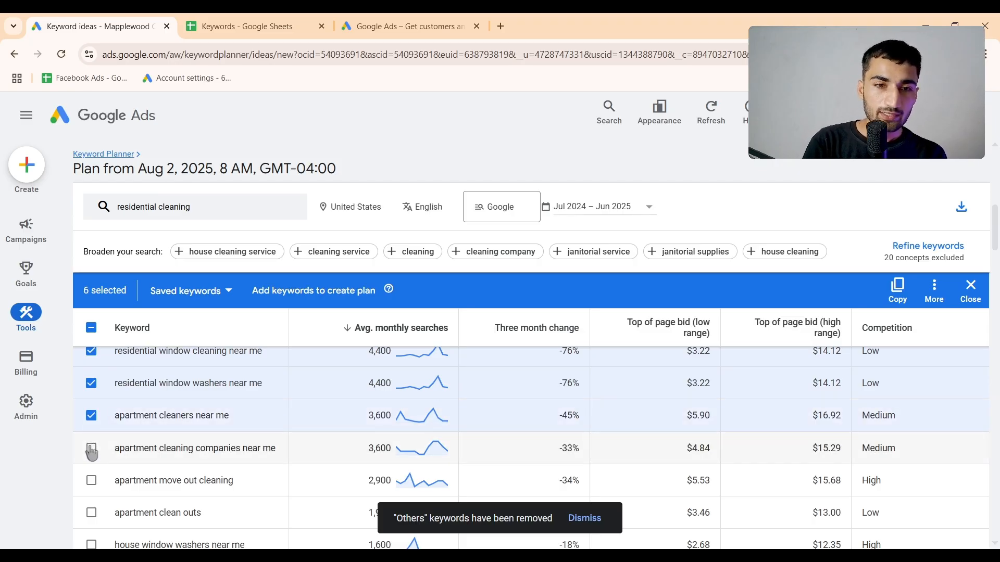
left_click(91, 450)
scroll(92, 448, "down", 2)
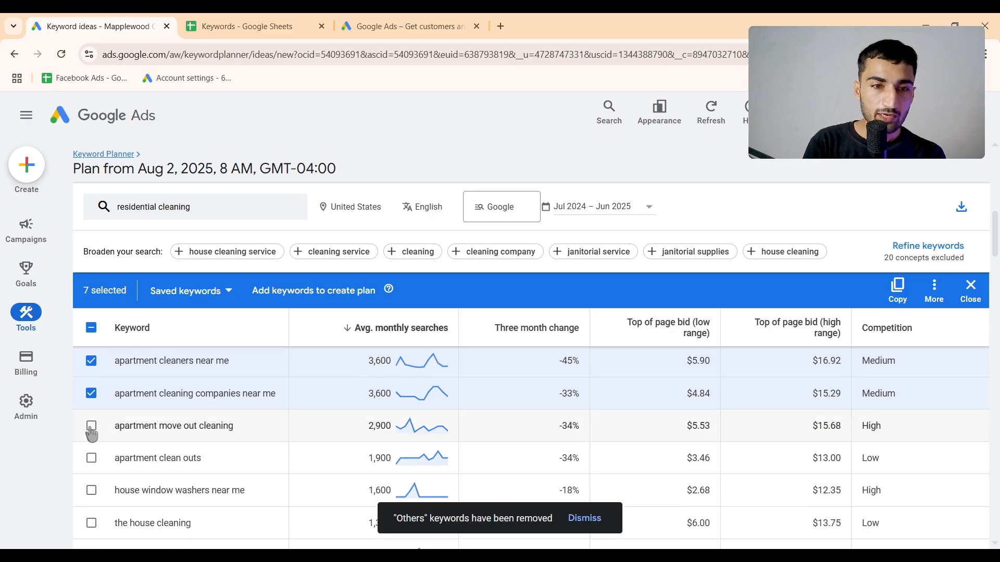
left_click(92, 432)
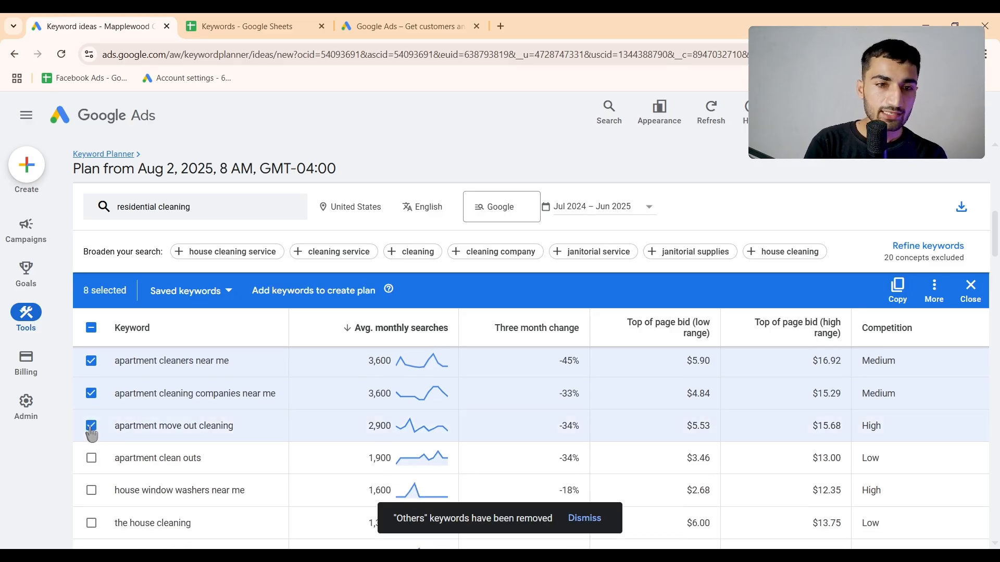
scroll(91, 434, "down", 1)
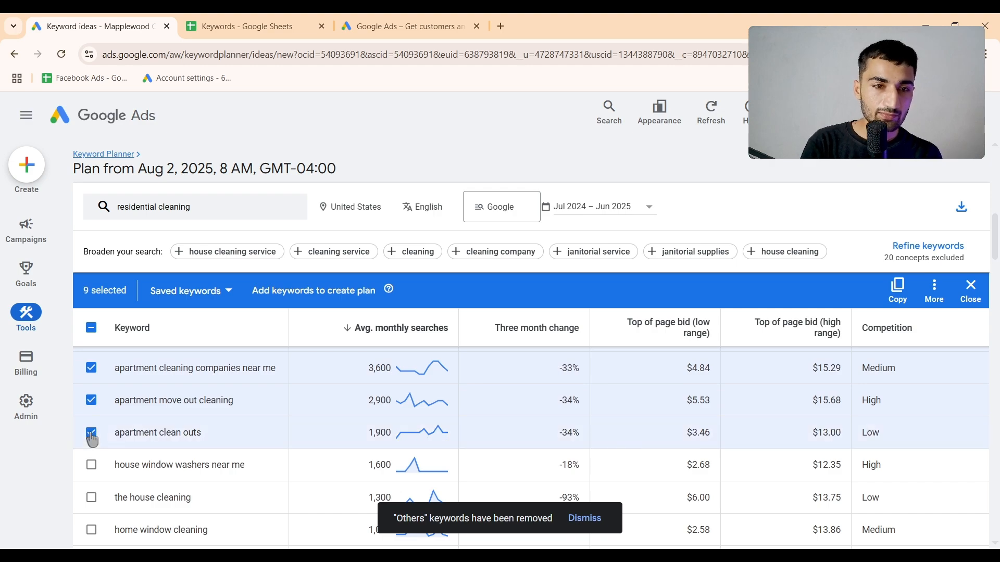
Step: Add "house window washers near me", "the house cleaning" and "home window cleaning" to the selected keywords
left_click(91, 436)
scroll(94, 445, "down", 1)
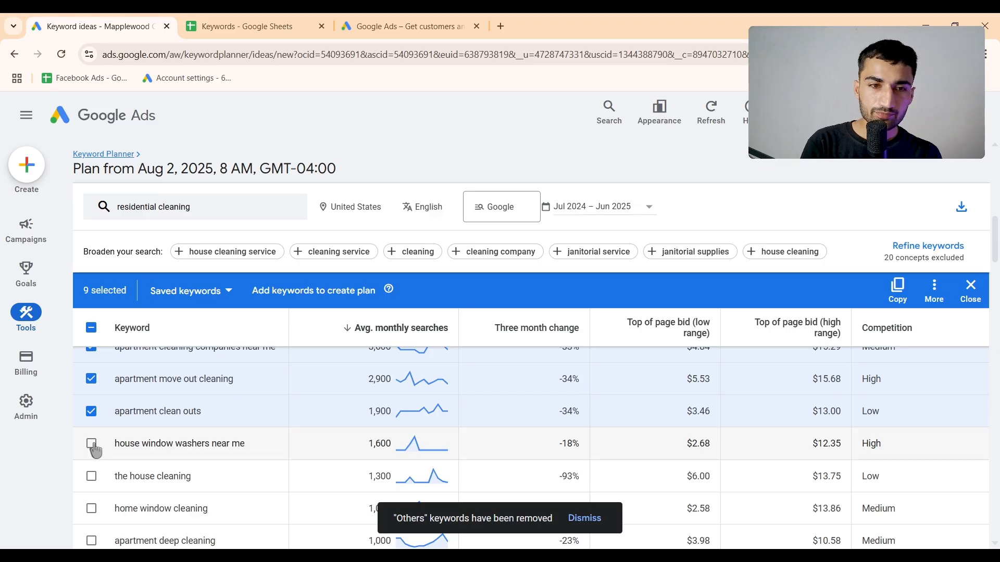
left_click(91, 444)
scroll(92, 445, "down", 3)
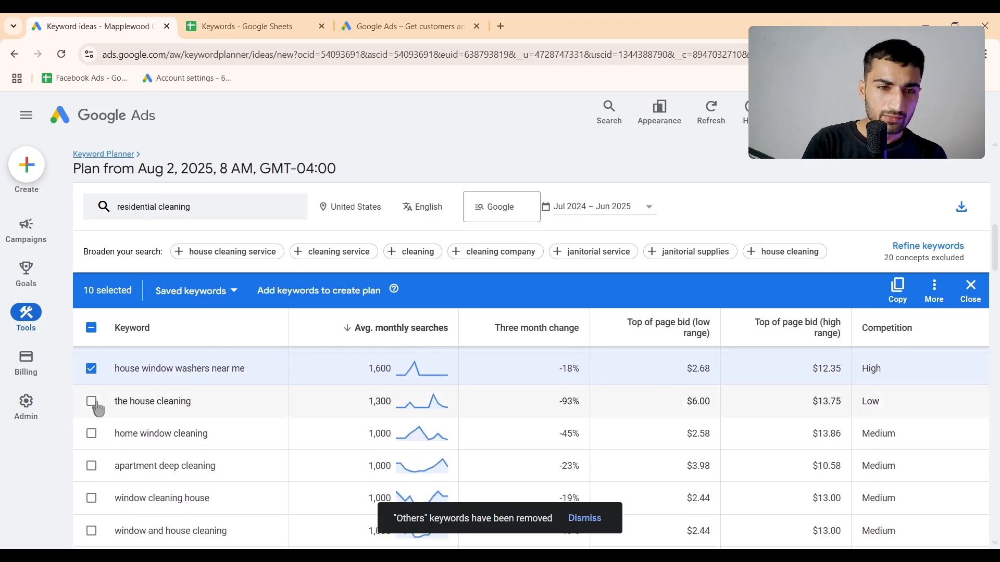
left_click(91, 401)
scroll(97, 406, "down", 1)
left_click(92, 410)
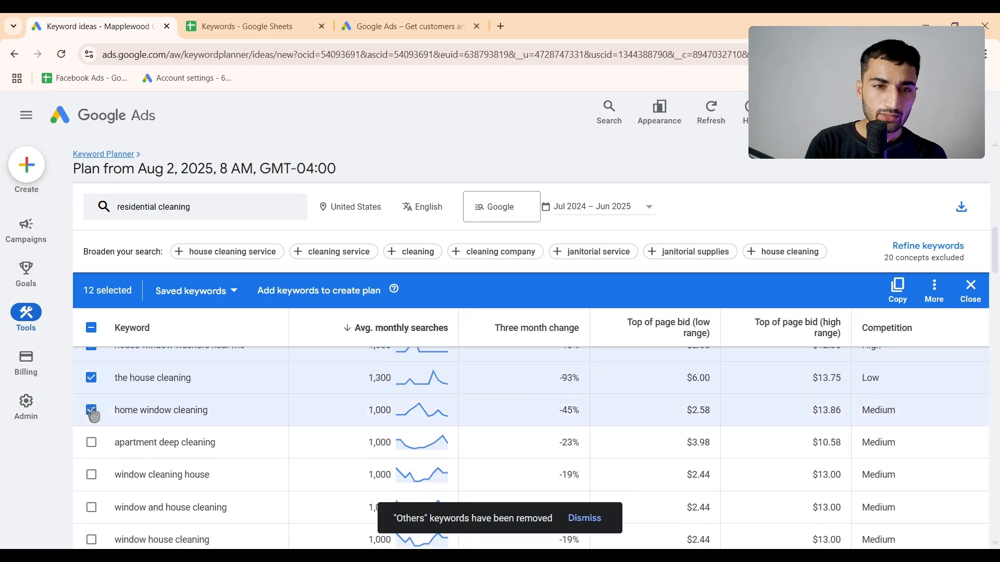
Step: Add "apartment deep cleaning", "window cleaning house" and "window and house cleaning" to the selected keywords
scroll(94, 415, "down", 1)
left_click(91, 418)
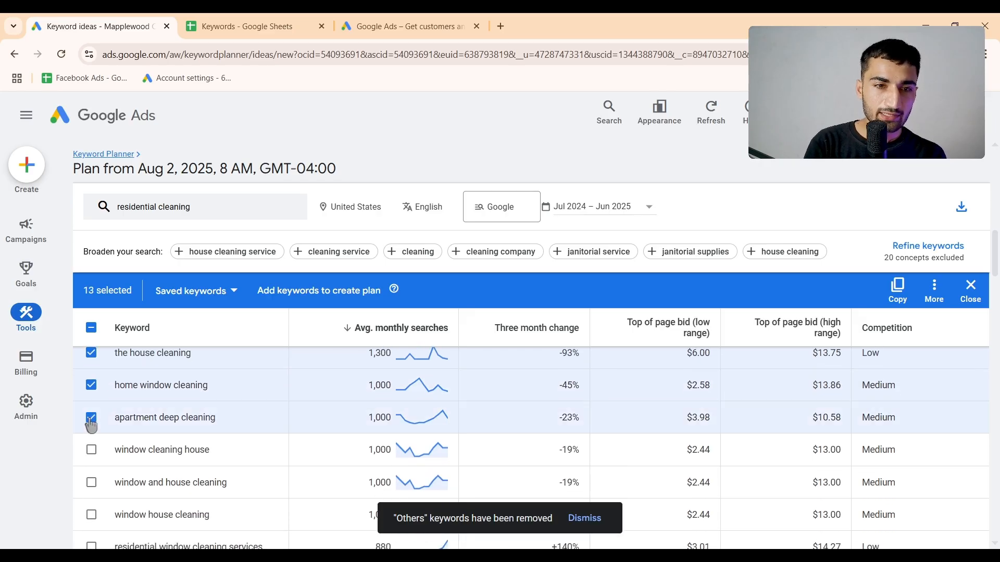
scroll(90, 435, "down", 1)
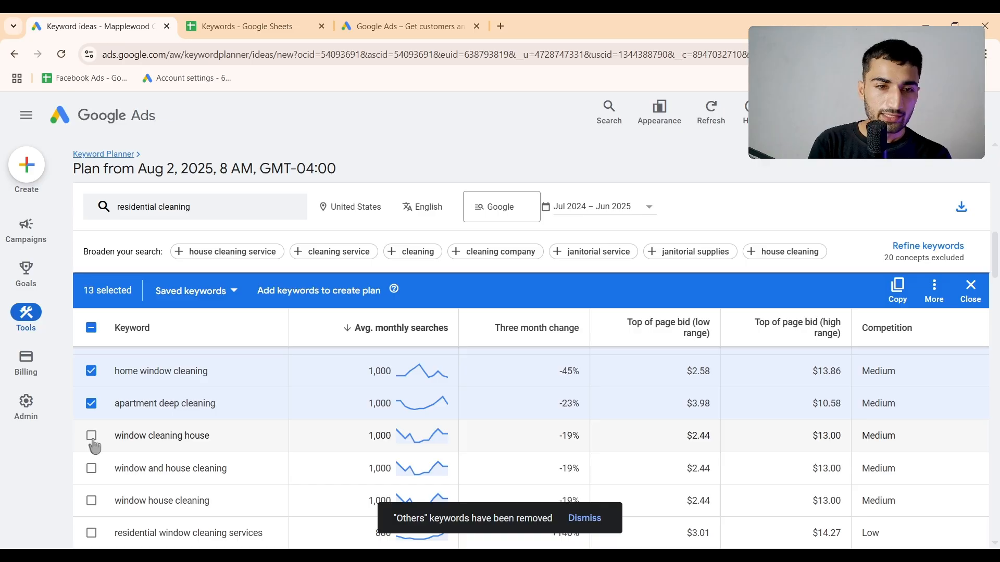
left_click(92, 440)
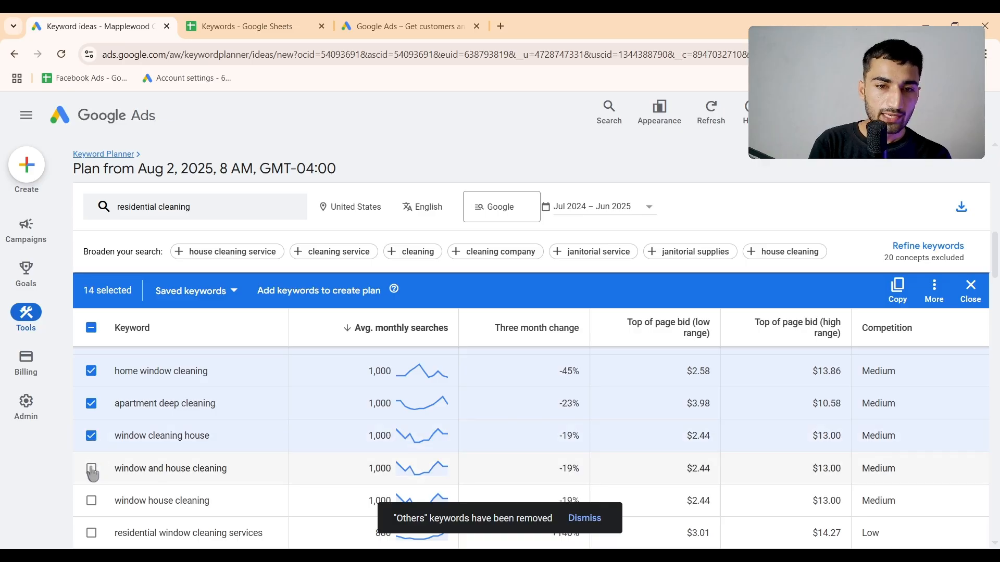
left_click(92, 472)
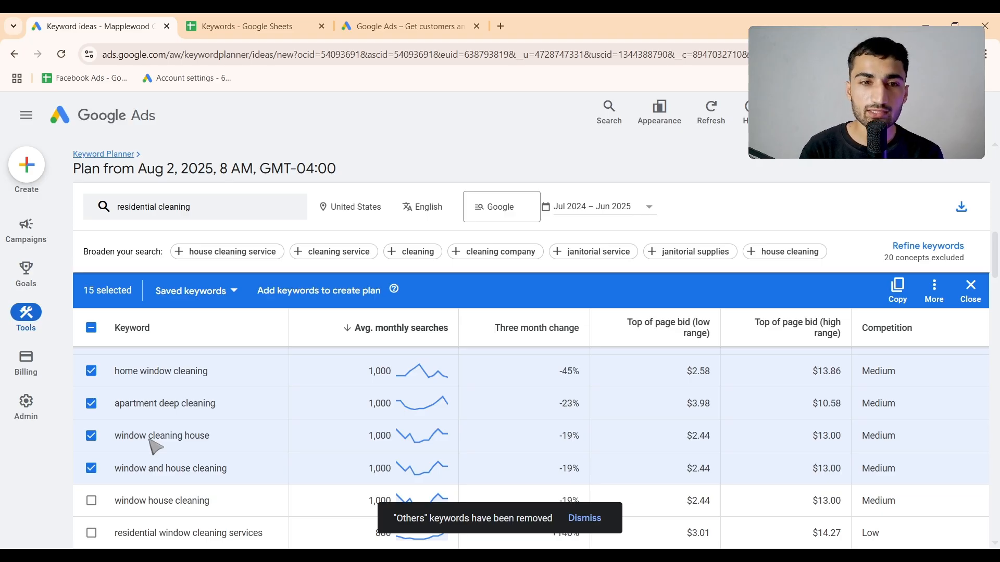
Step: Copy the selected keywords into the Keywords spreadsheet in Google Sheets under Residential Cleaning, starting at A2, and widen column A to fit them
scroll(156, 445, "up", 4)
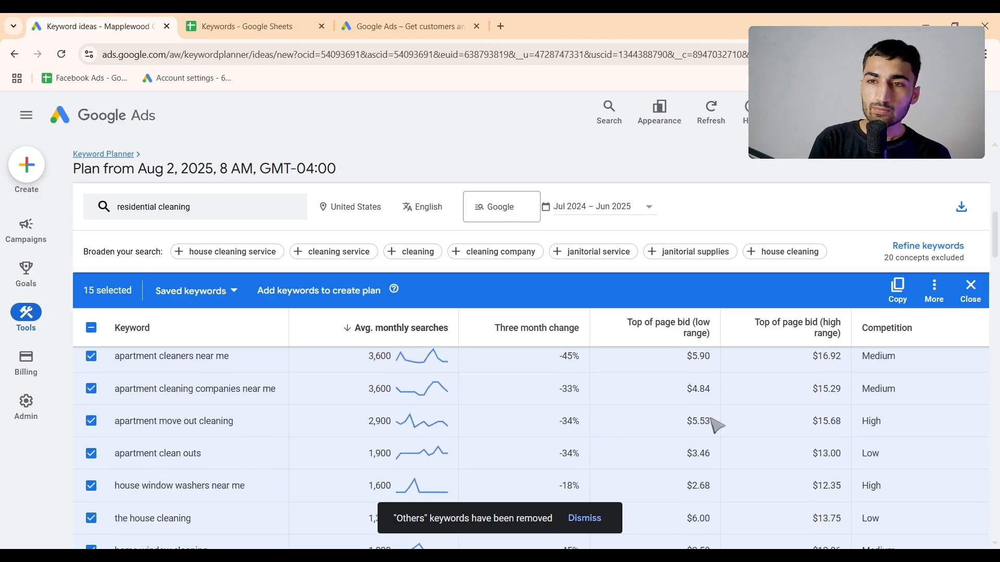
left_click(898, 289)
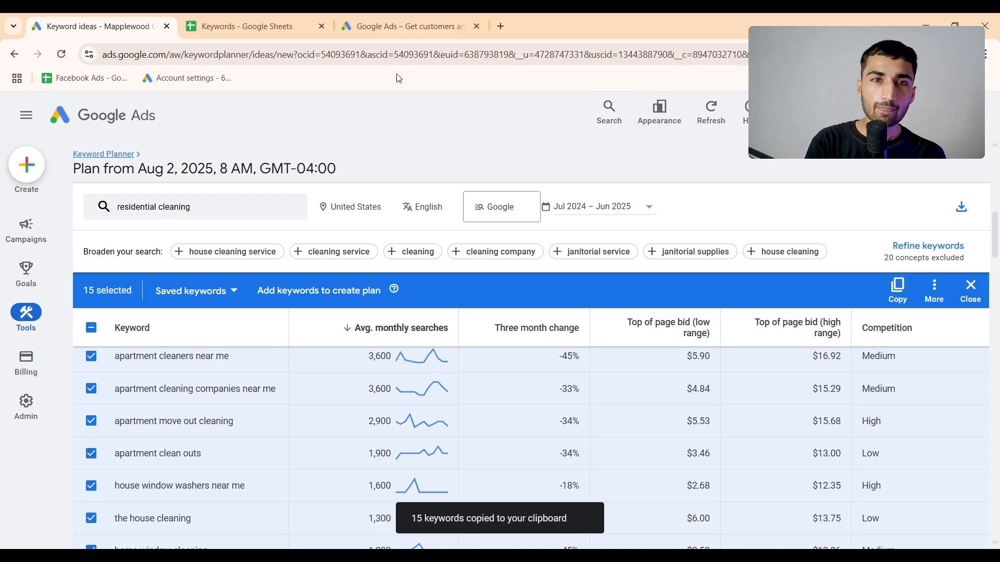
left_click(255, 24)
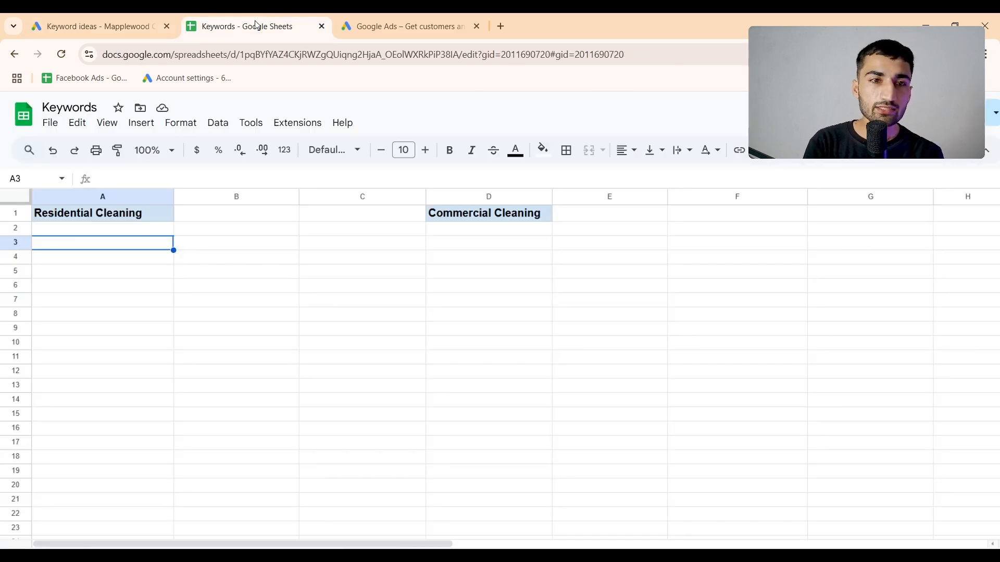
left_click(125, 230)
left_click(123, 391, "shift")
key("ctrl+v")
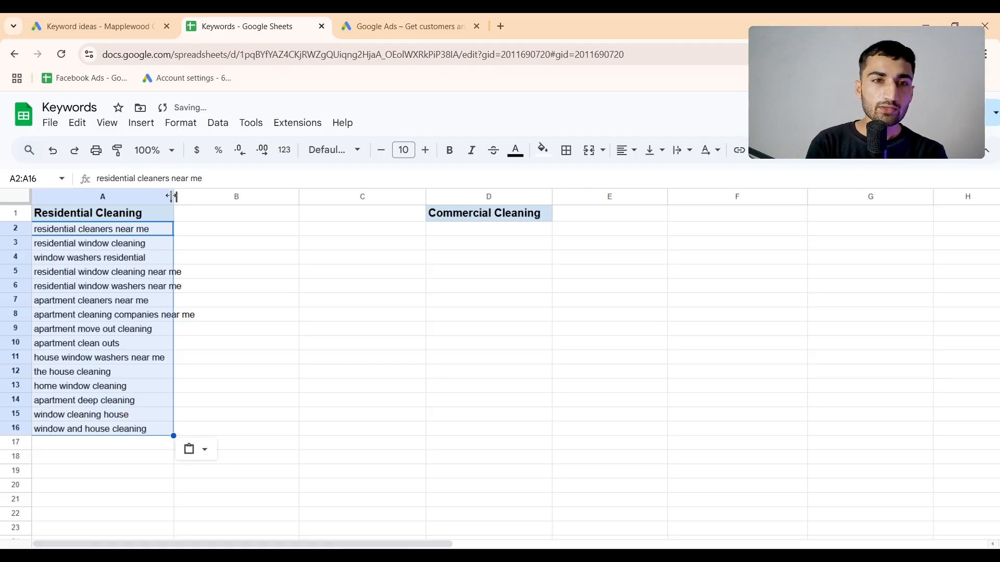
left_click_drag(171, 196, 220, 196)
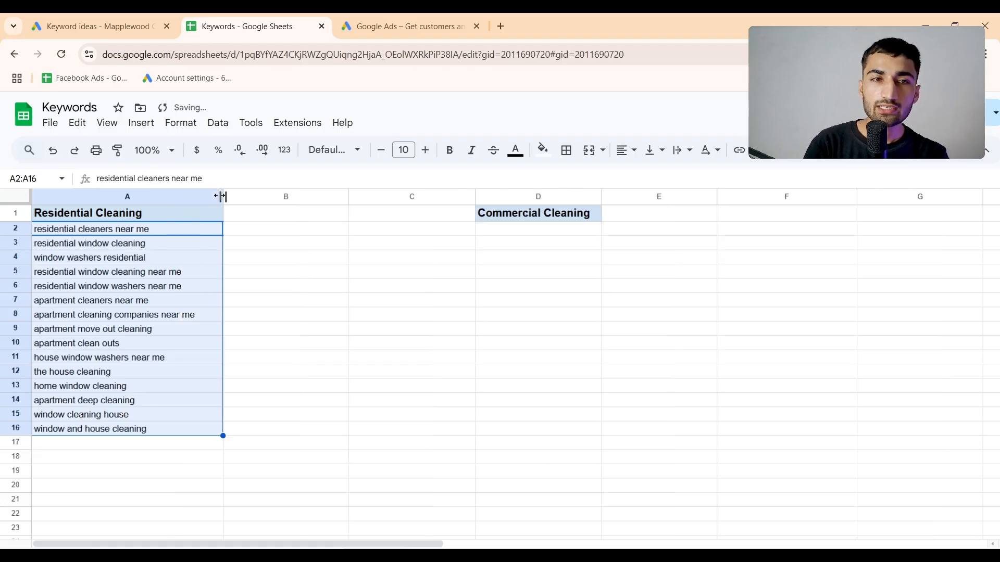
left_click(287, 230)
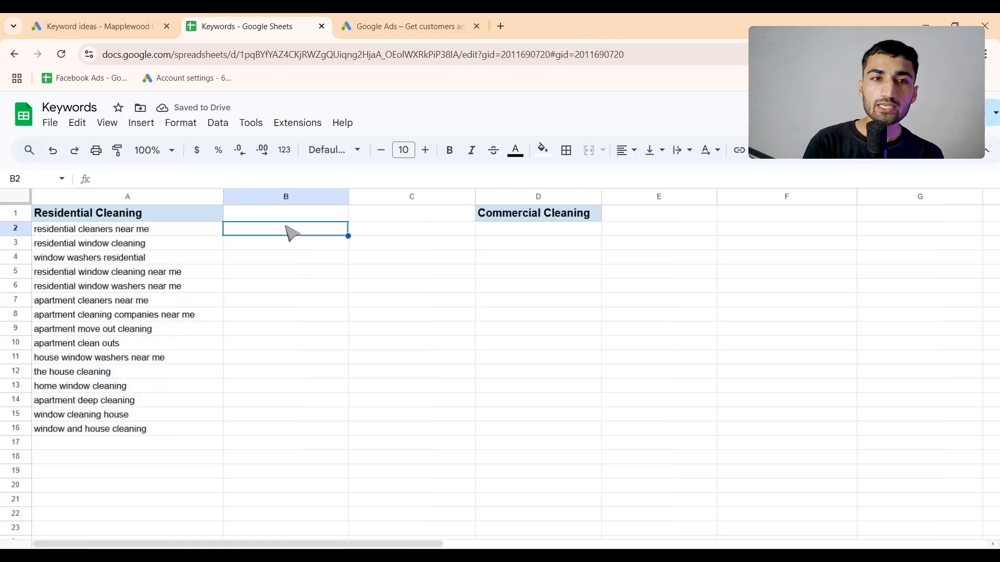
Step: Review the pasted residential keywords in column A, checking which ones concern window cleaning or window washers
left_click_drag(186, 232, 180, 427)
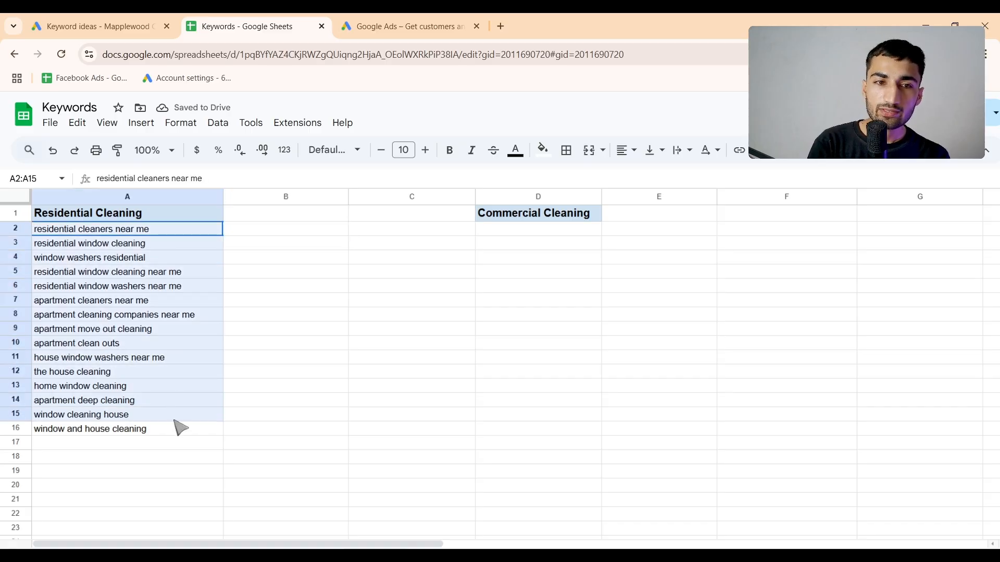
left_click(313, 391)
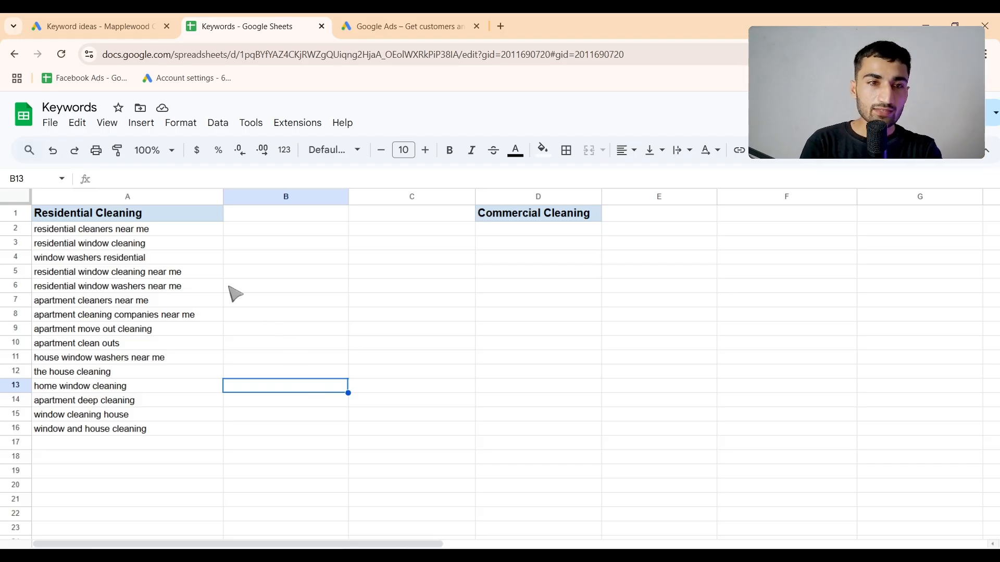
left_click(118, 261)
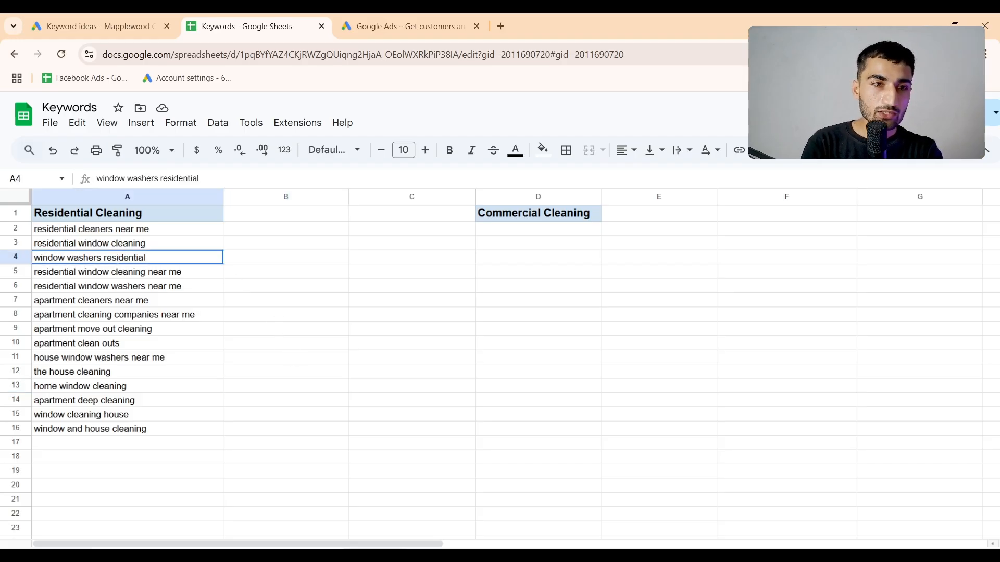
double_click(117, 259)
triple_click(116, 259)
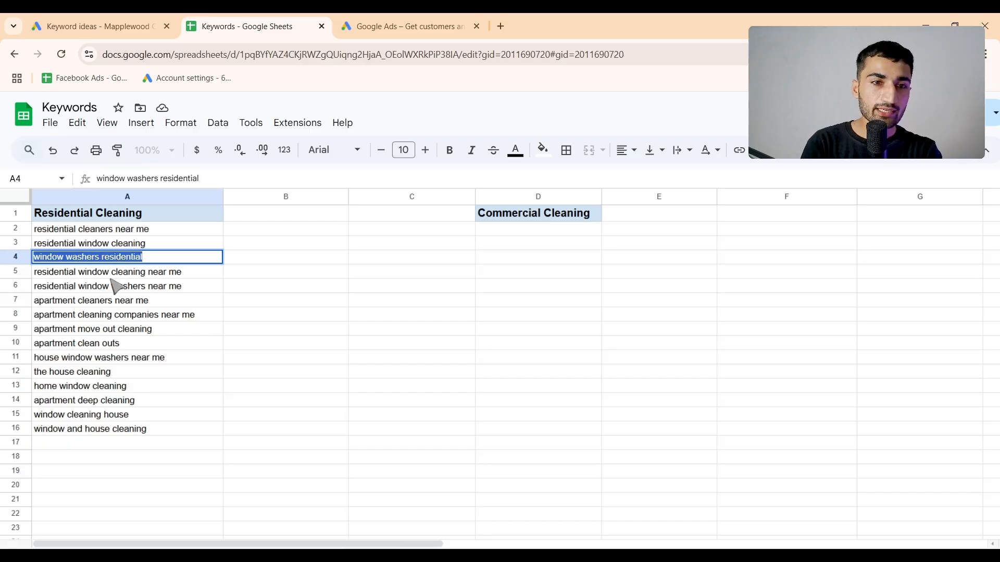
left_click(96, 273)
left_click(101, 287)
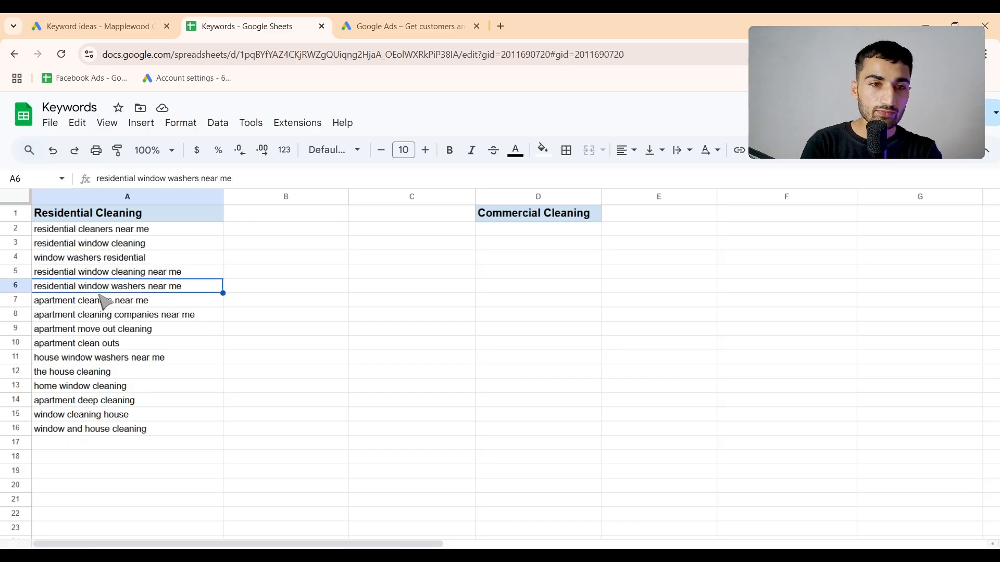
left_click(277, 290)
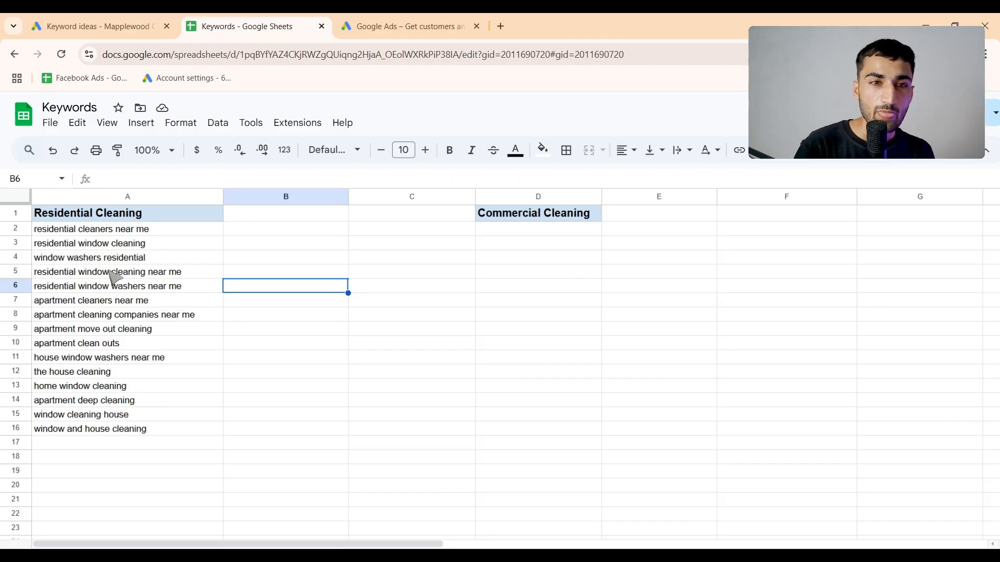
Step: Extend the heading in A1 to read "Residential Cleaning (Ad group 1)"
double_click(139, 216)
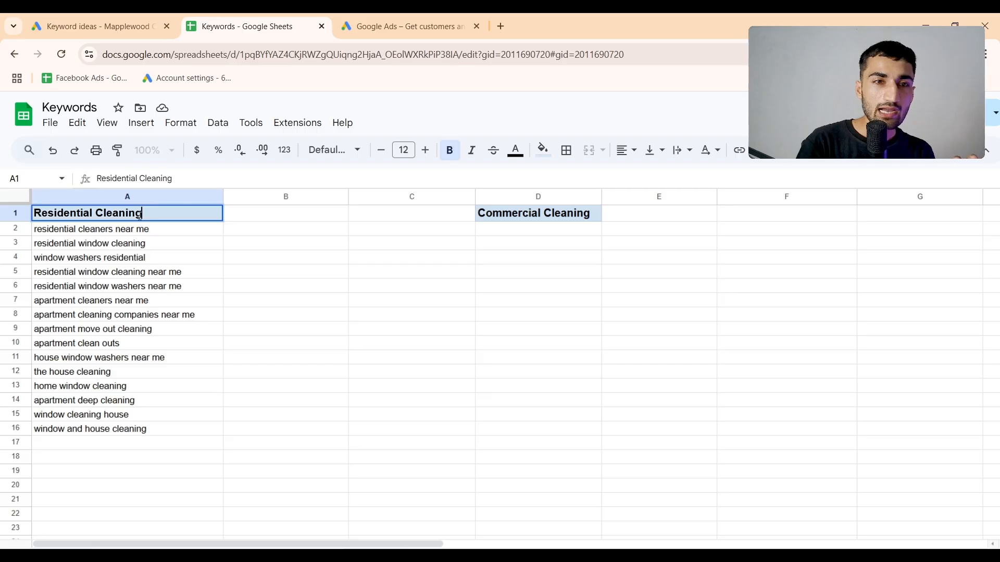
type("(")
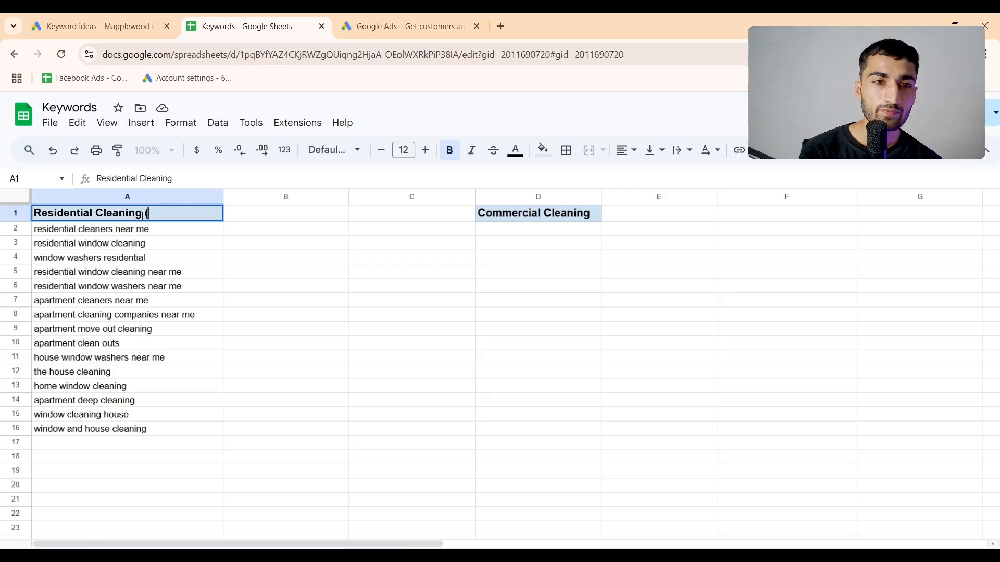
type("Ad group 1)")
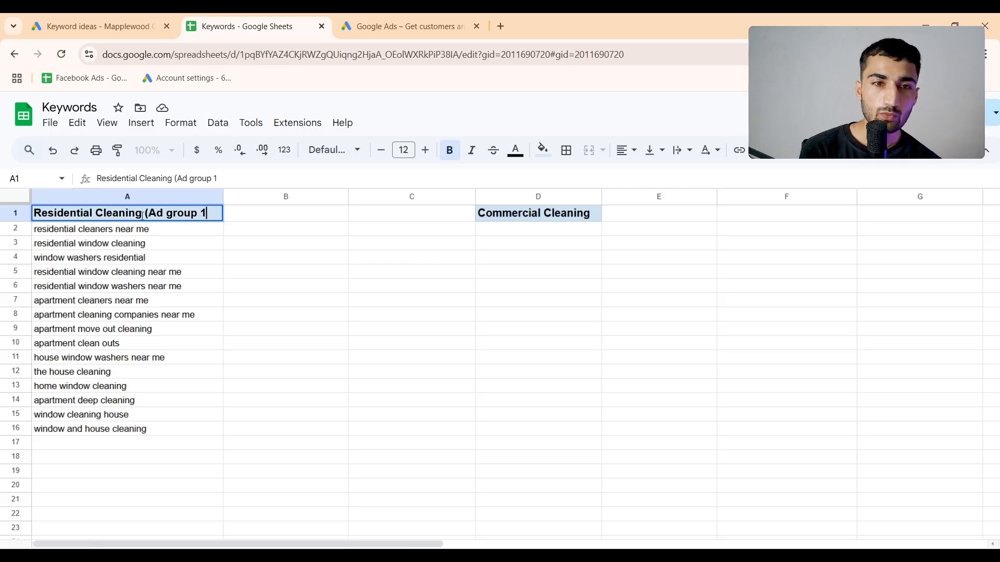
Step: Enter the heading "Ad group 2 (Window)" in cell B1
left_click(250, 216)
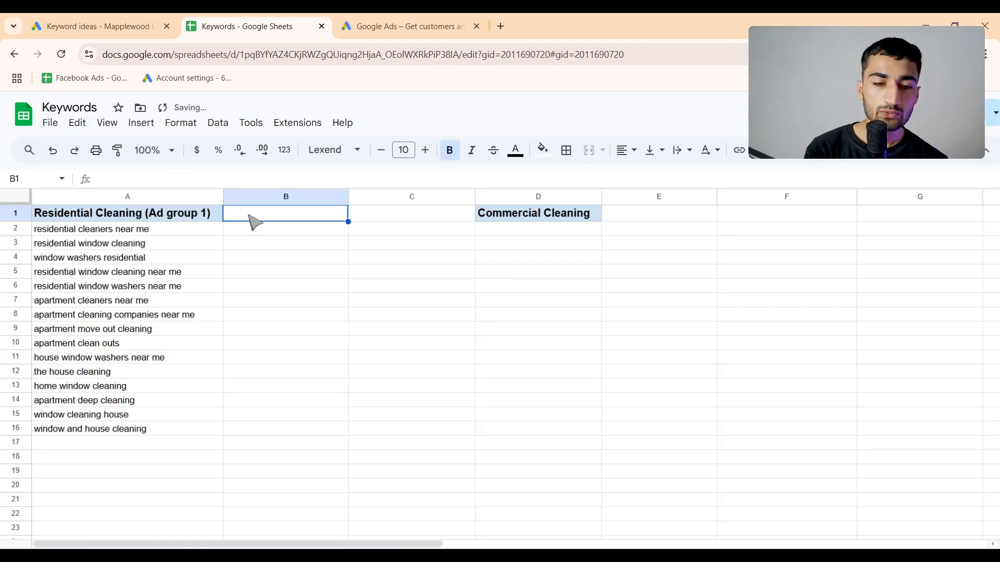
type("Ad group ")
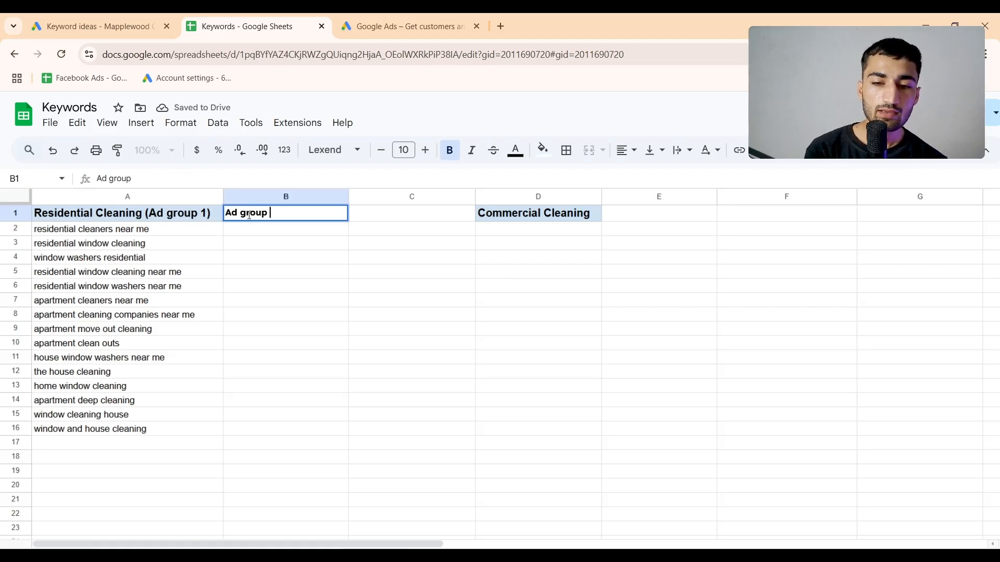
type("2 (")
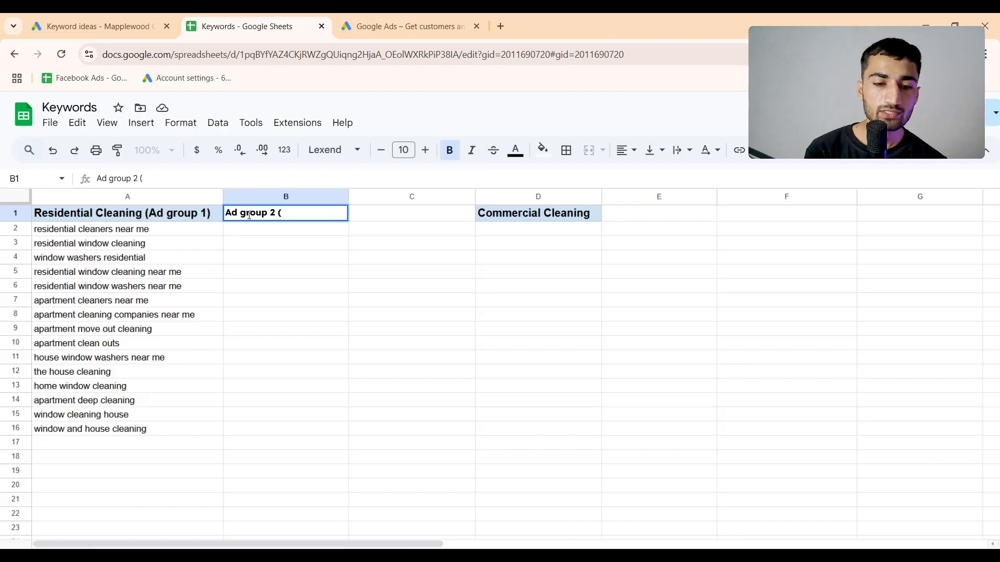
type("Window)")
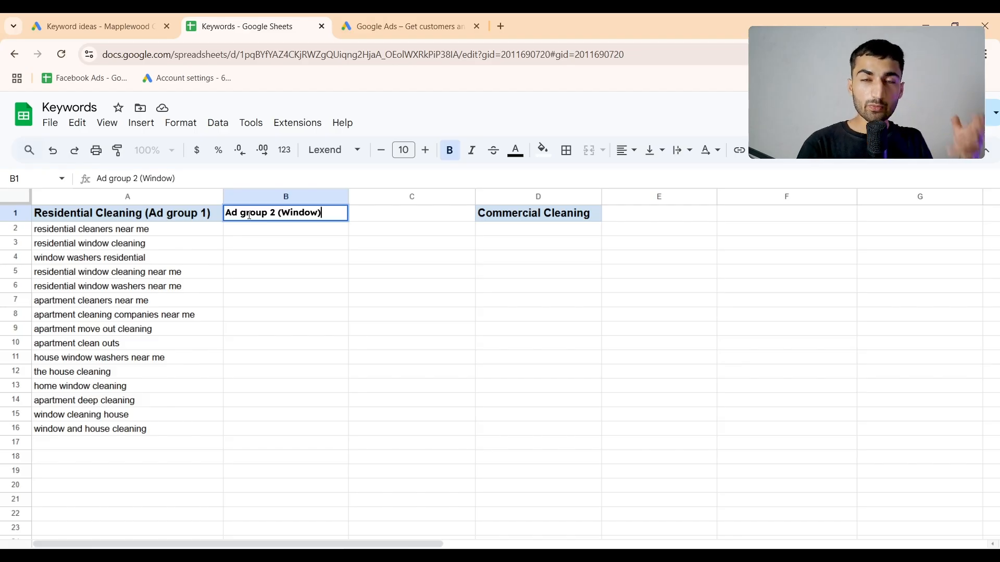
left_click(274, 250)
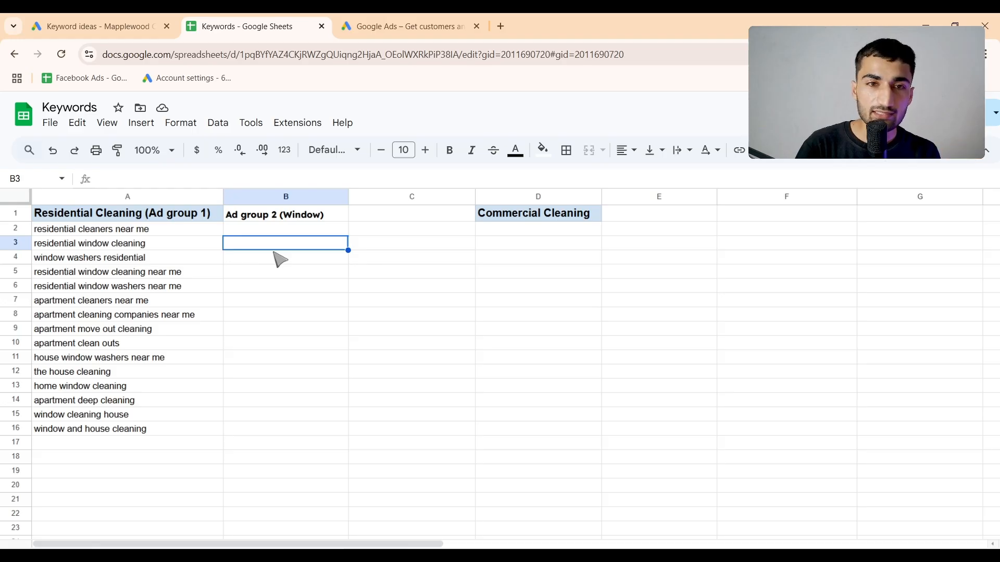
left_click(275, 273)
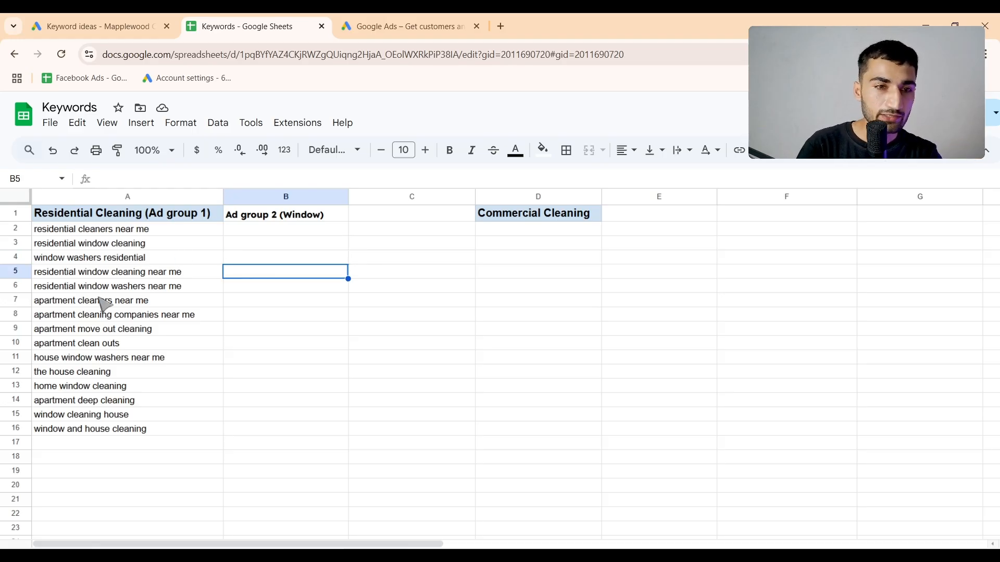
Step: Move "window washers residential" and the other window-only keywords from column A to column B, starting at B2, leaving no gaps in column A
left_click(99, 257)
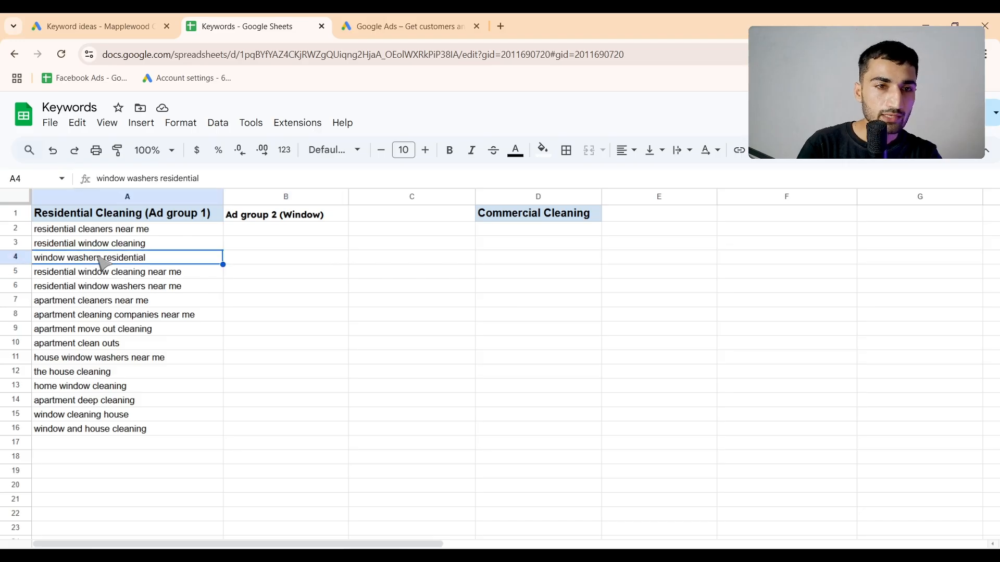
key("BackSpace")
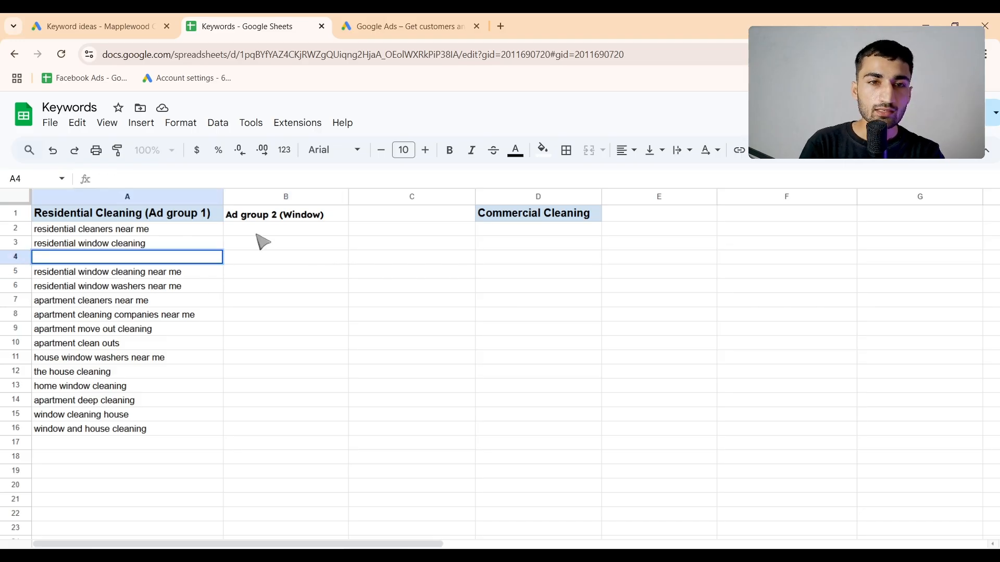
left_click(257, 232)
type("window washers residential")
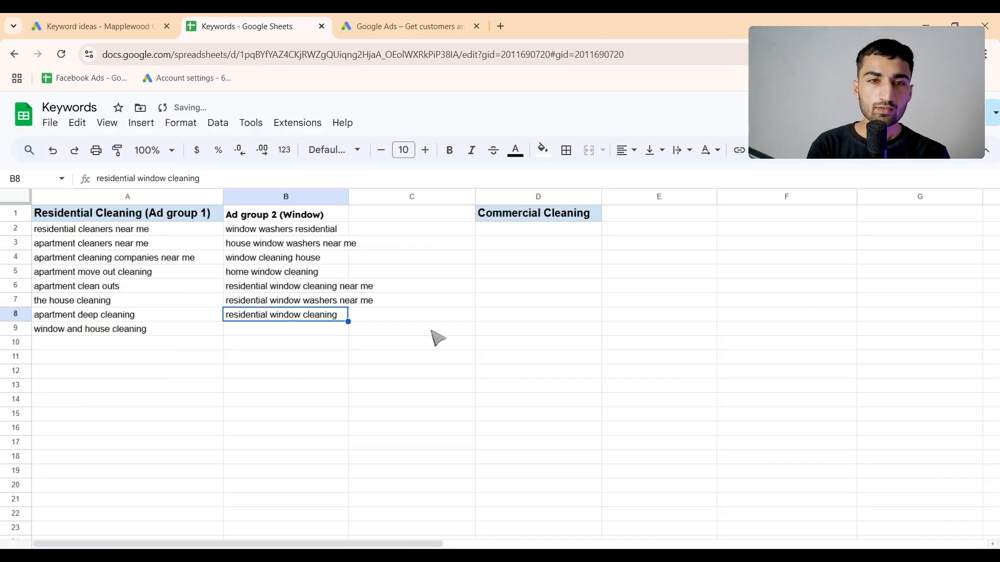
Step: Look over both ad group lists and widen column B to fit its longest keywords
left_click(436, 336)
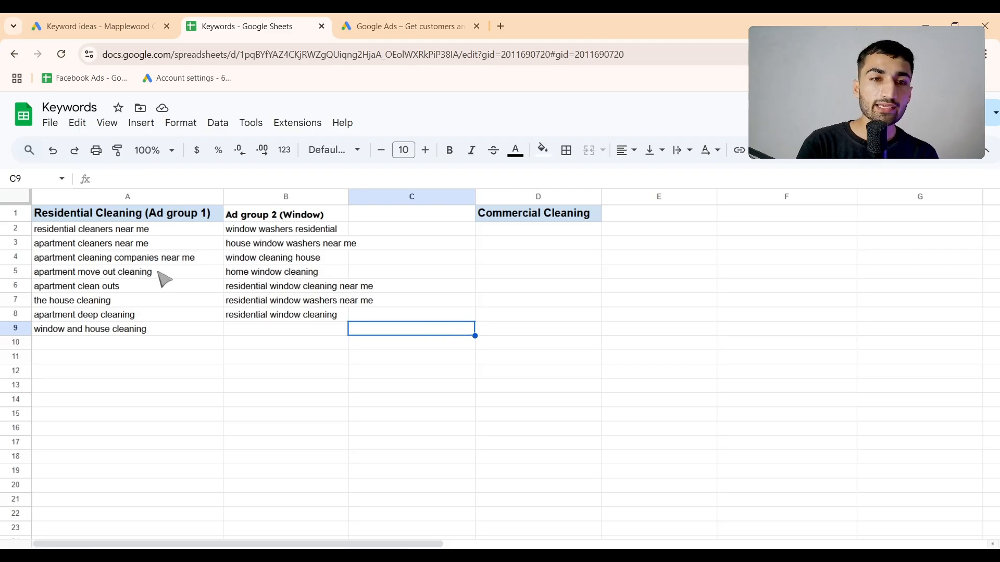
left_click_drag(104, 219, 286, 335)
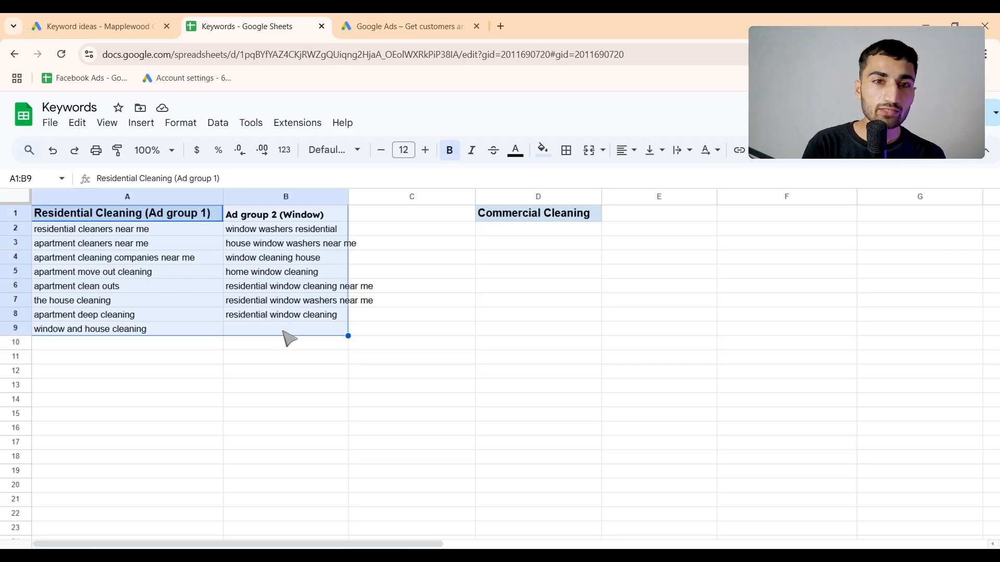
left_click(286, 335)
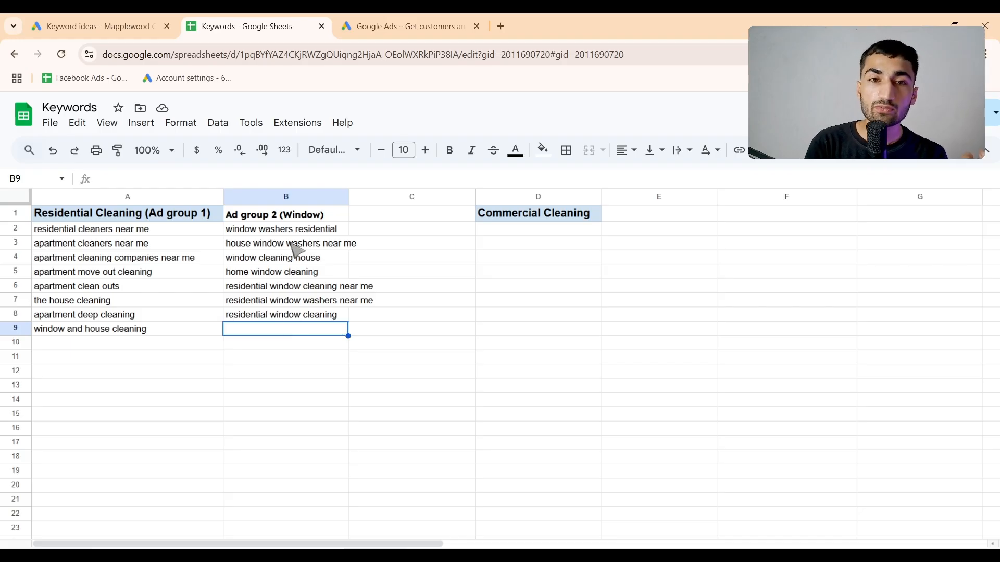
left_click_drag(348, 197, 390, 197)
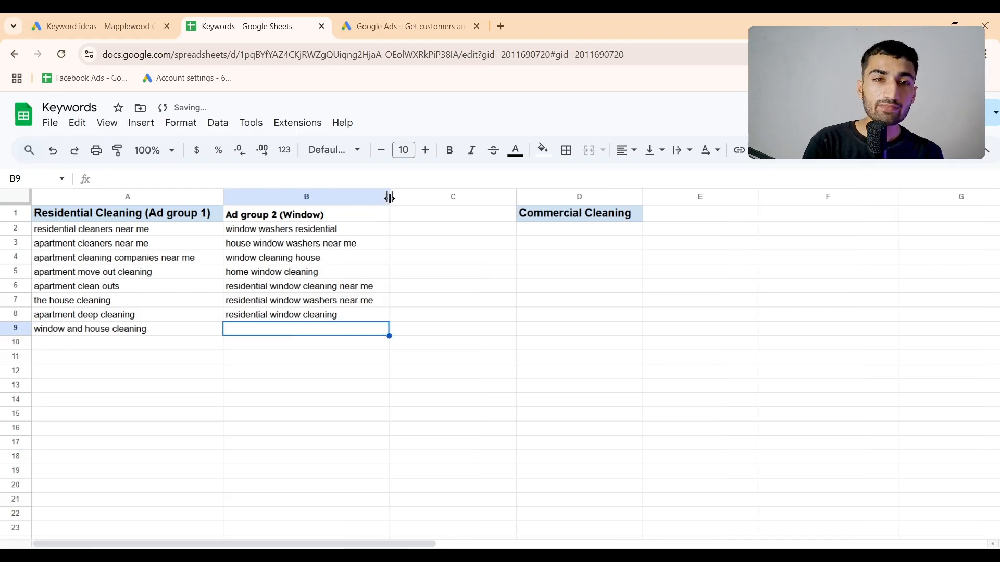
left_click_drag(102, 218, 101, 331)
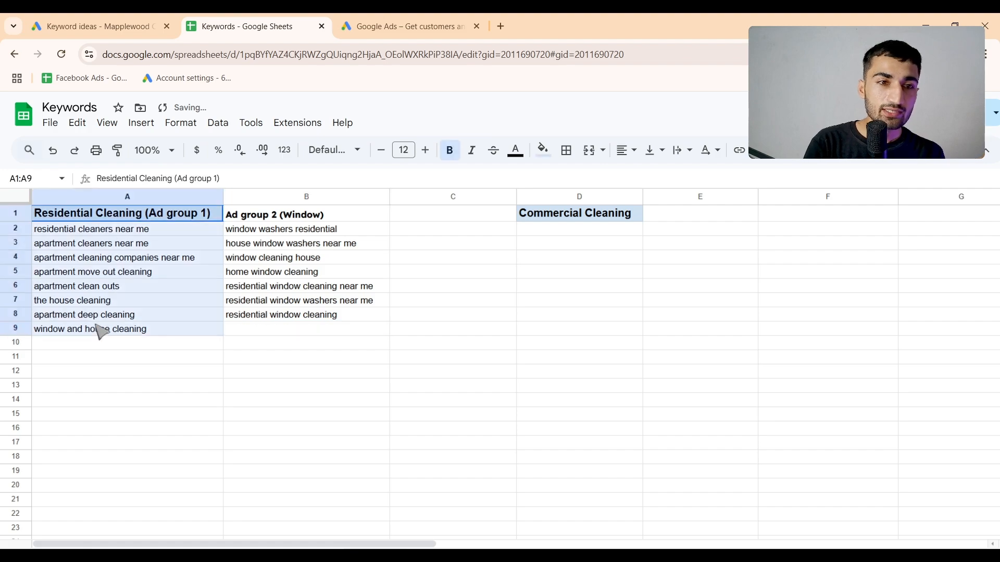
left_click_drag(271, 220, 271, 309)
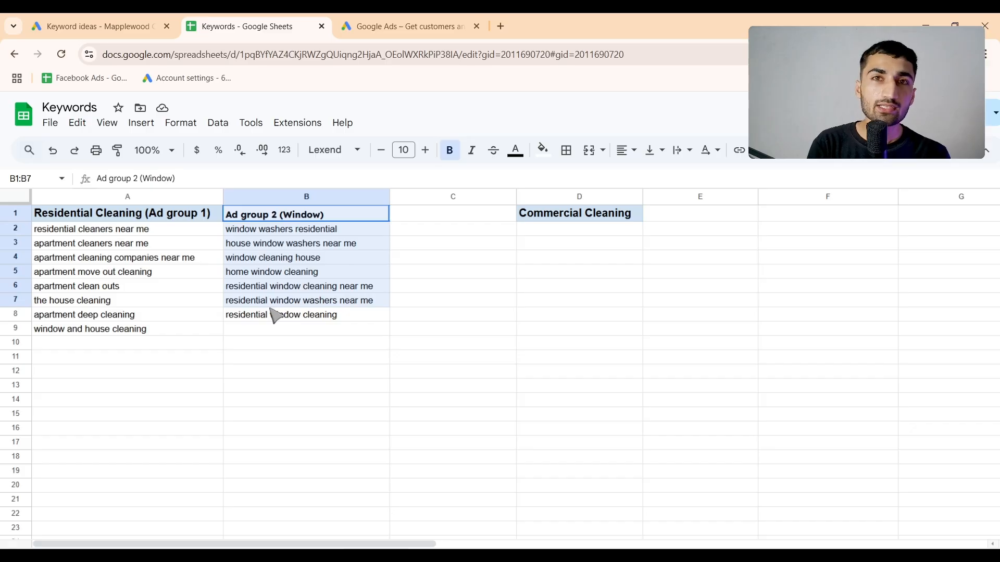
left_click(271, 306)
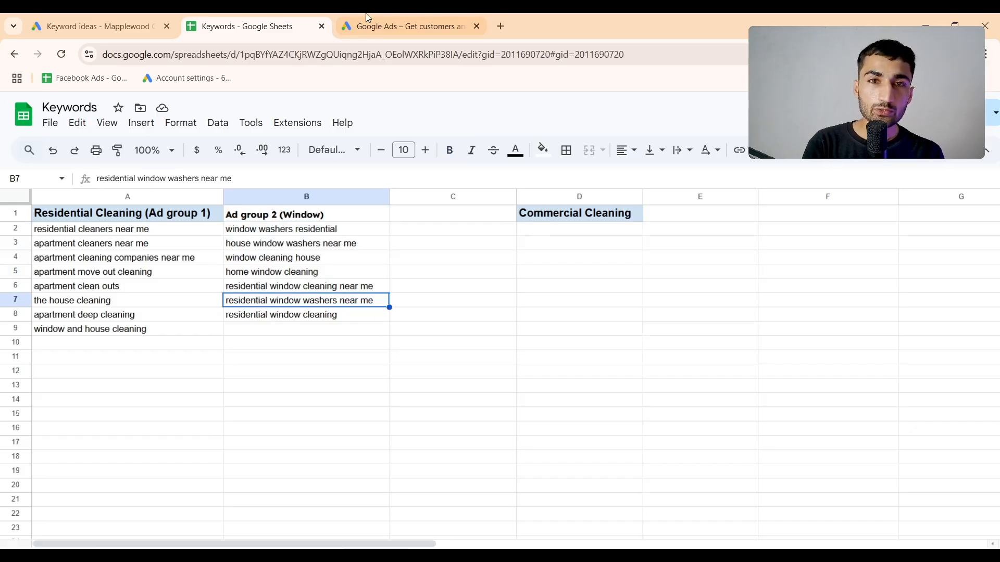
Step: Switch to Google Keyword Planner and replace the search term with "commercial cleaning" to get new keyword ideas
left_click(107, 26)
left_click(967, 298)
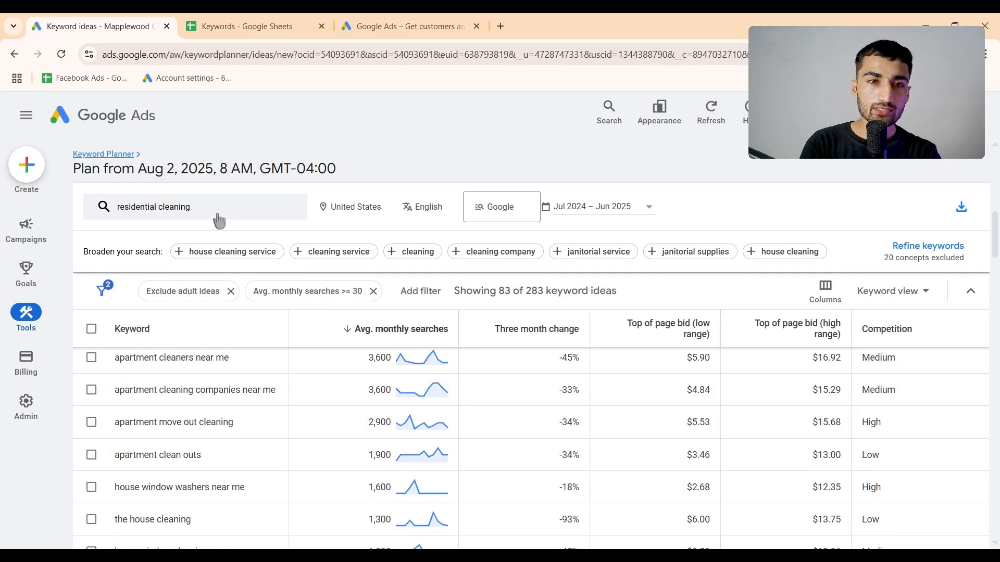
left_click(201, 206)
left_click_drag(178, 273, 128, 275)
type("c")
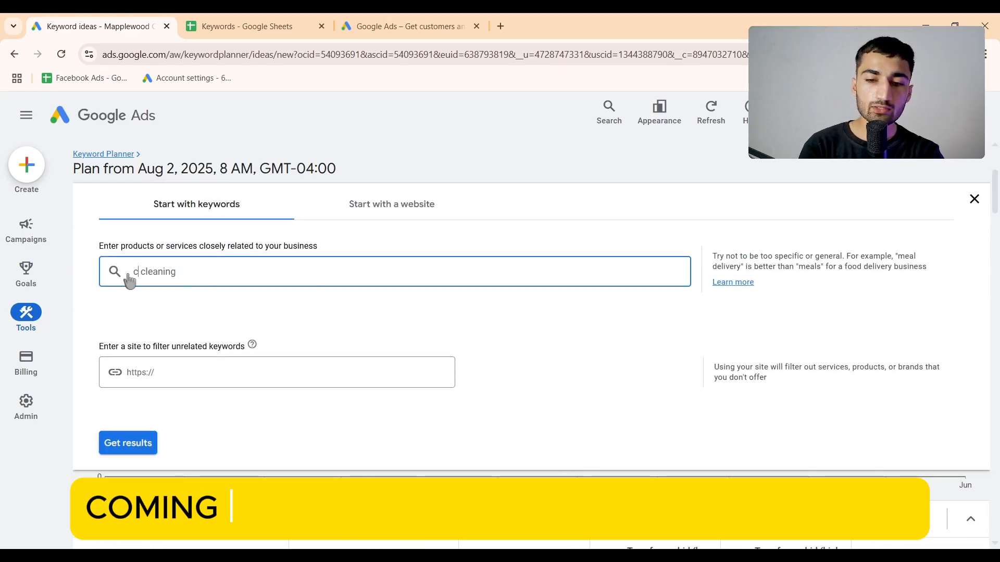
type("ommercial")
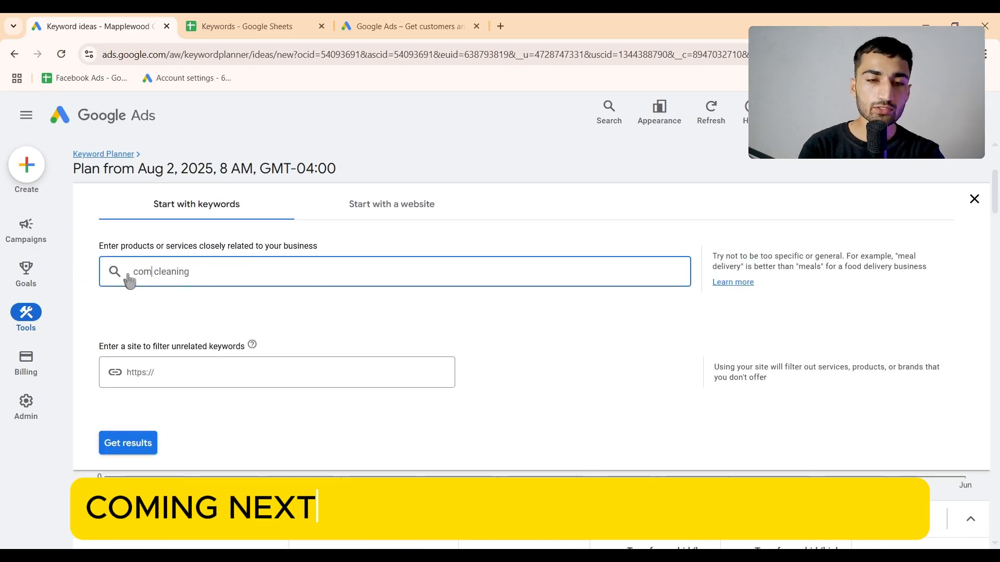
key("Return")
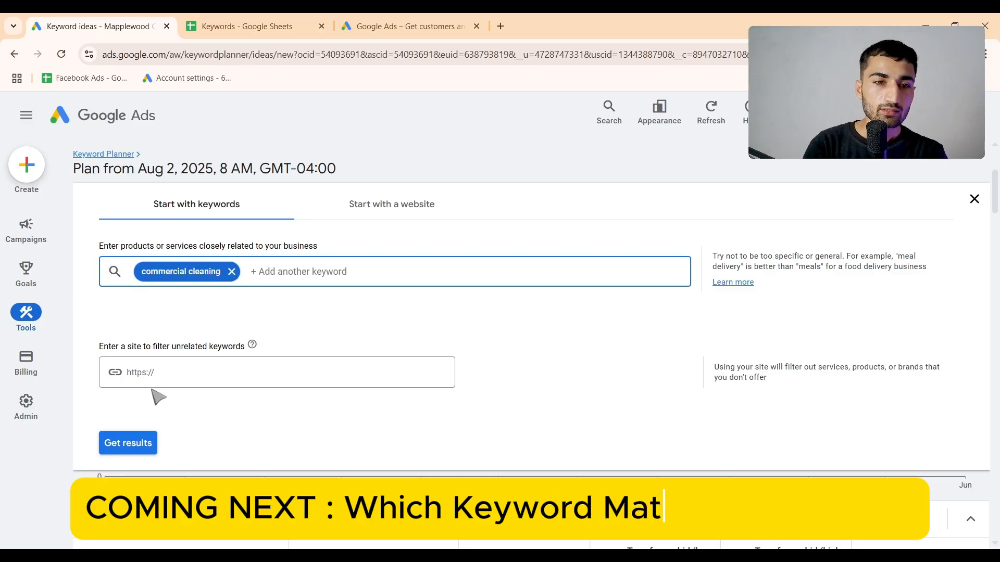
left_click(130, 443)
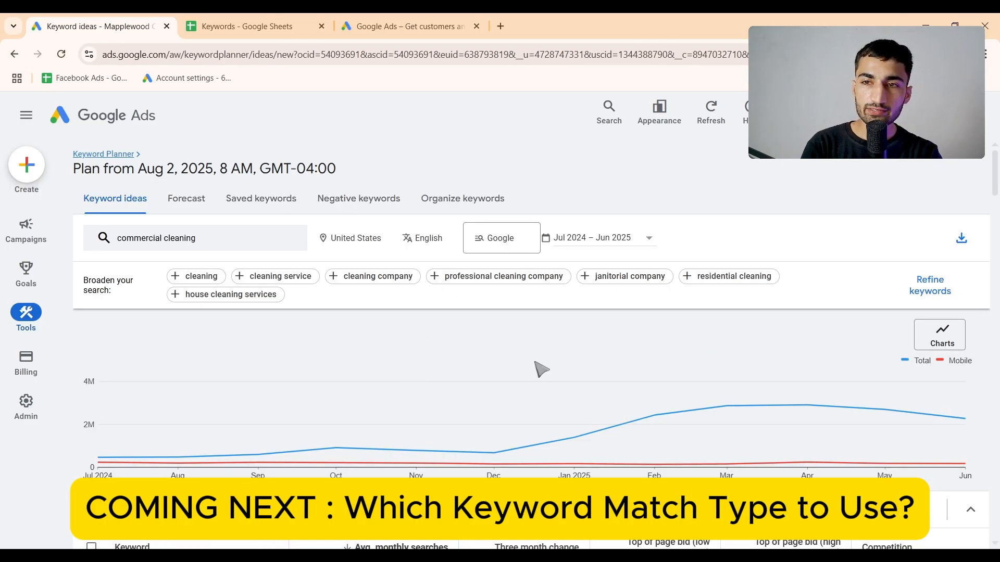
Step: Refine the keyword ideas by excluding the Company, Contractor and Other Brands groups under Brand or Non-Brand
left_click(921, 288)
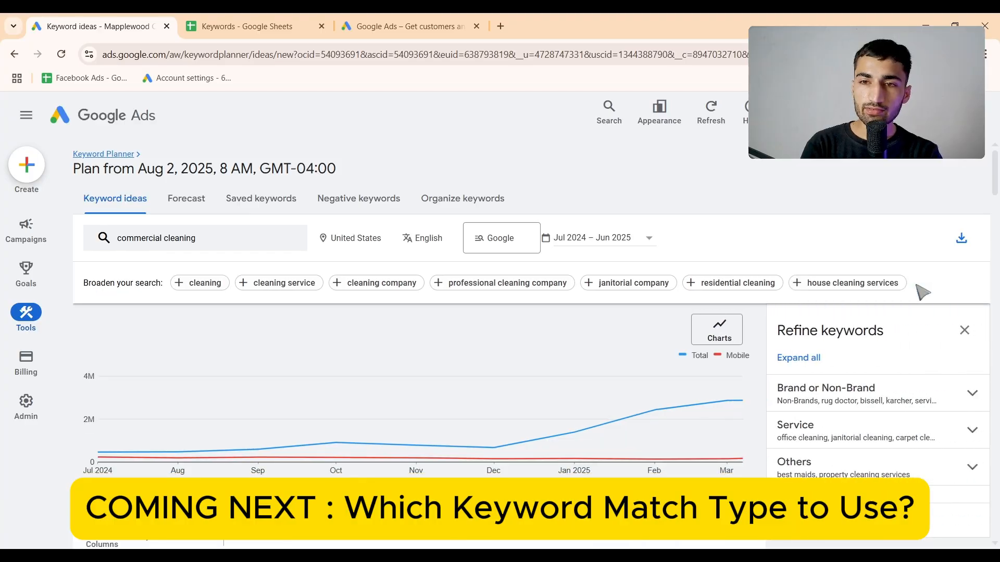
left_click(840, 394)
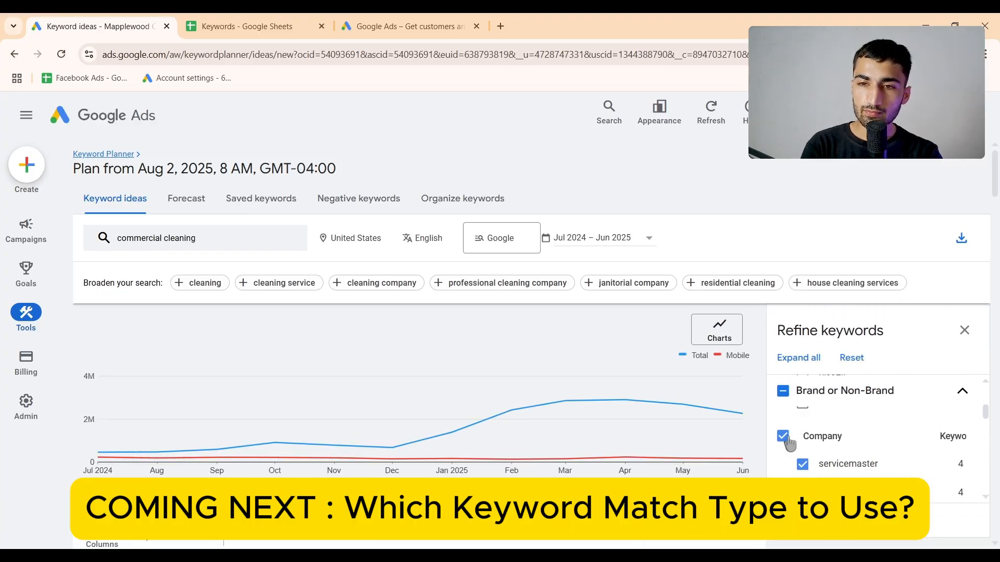
left_click(783, 433)
scroll(786, 448, "down", 2)
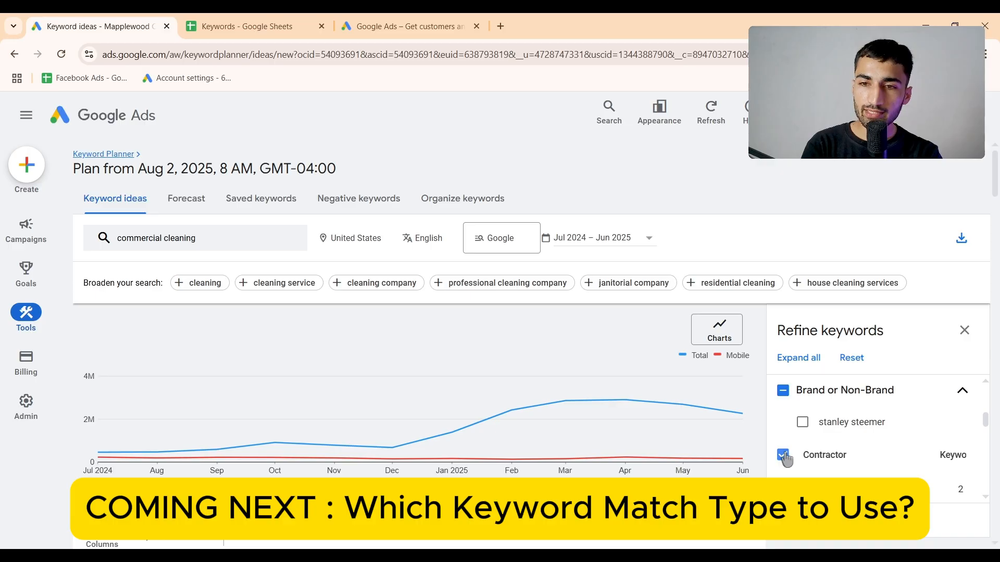
left_click(784, 456)
left_click(785, 454)
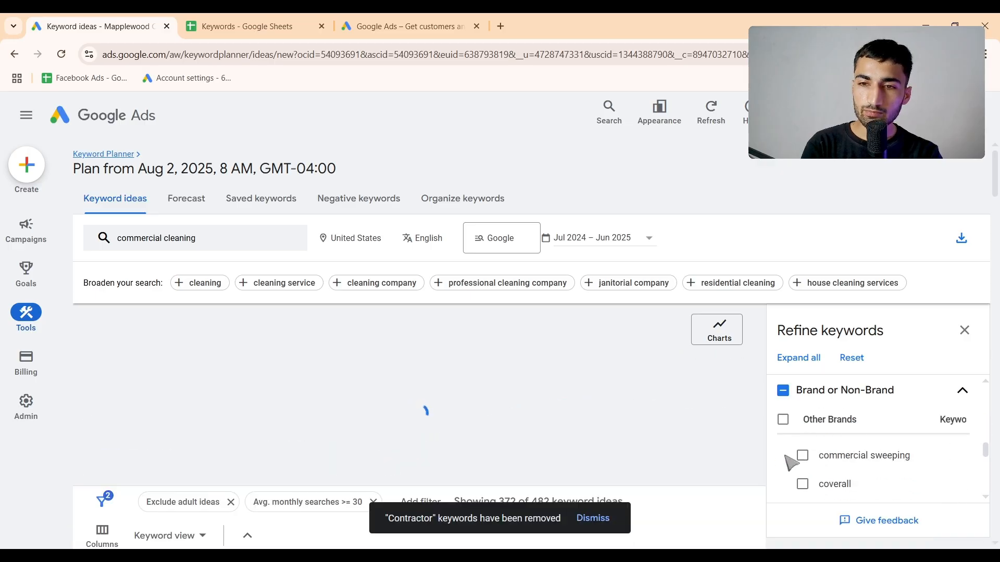
scroll(786, 456, "down", 1)
left_click(964, 332)
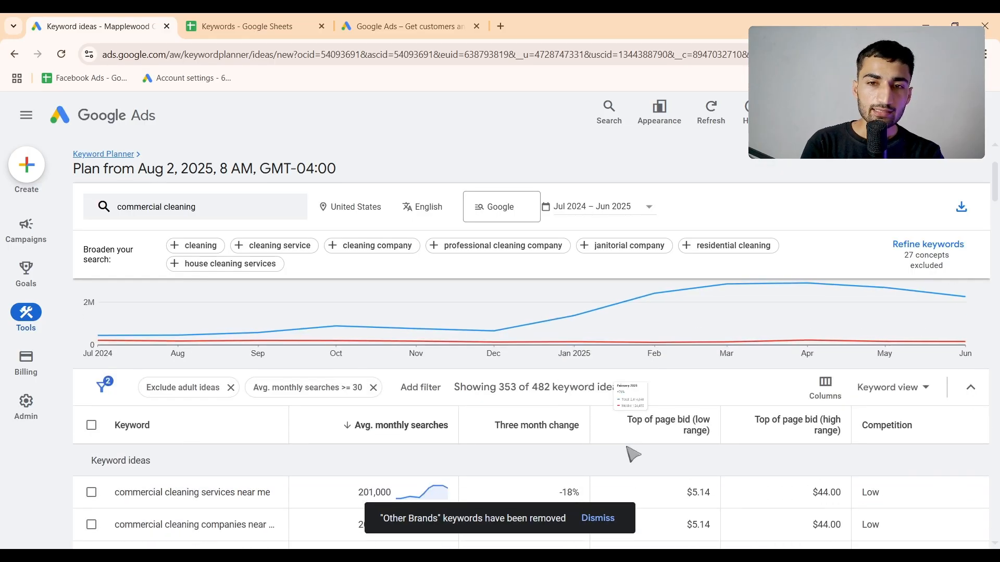
Step: Select the first seven keyword ideas, from "commercial cleaning services near me" through "commercial office cleaning service"
scroll(630, 453, "down", 3)
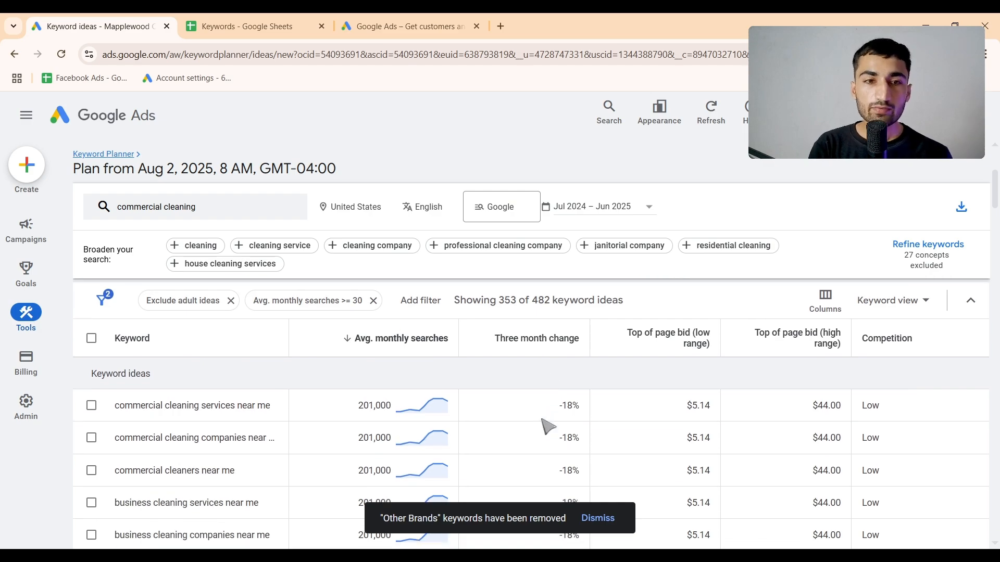
left_click(91, 406)
left_click(91, 391)
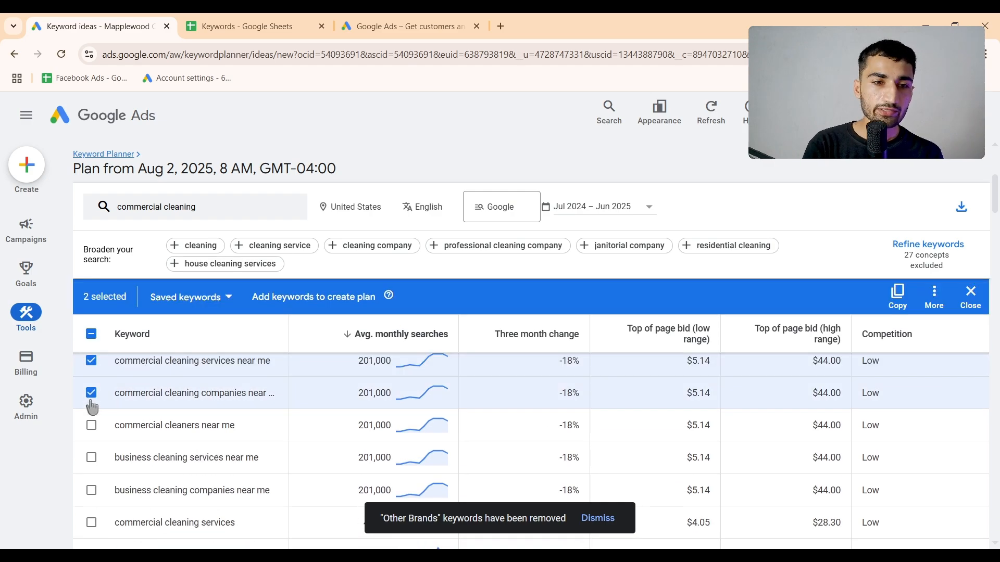
left_click(91, 422)
left_click(91, 454)
left_click(91, 486)
scroll(91, 490, "down", 1)
left_click(91, 491)
left_click(91, 523)
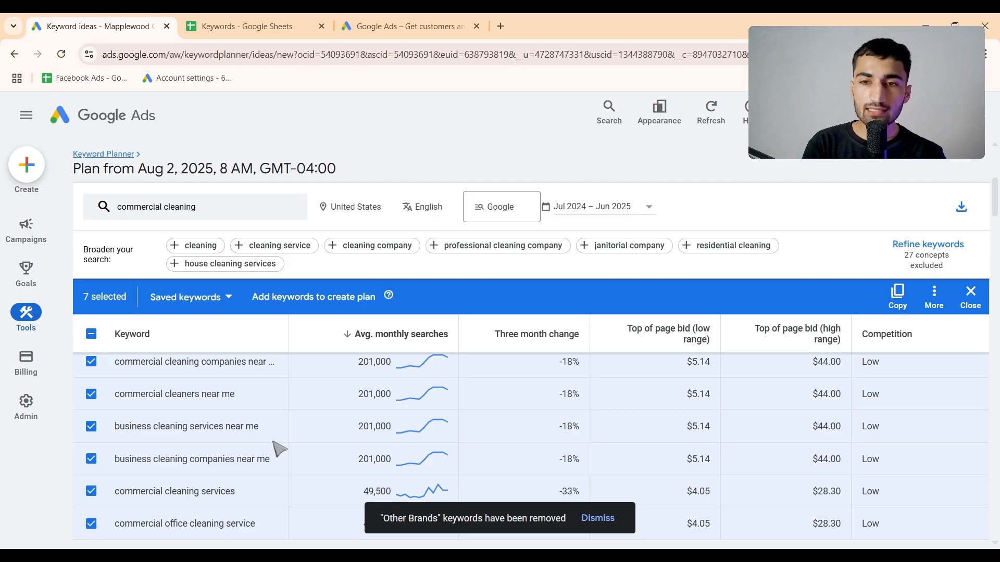
scroll(279, 446, "up", 1)
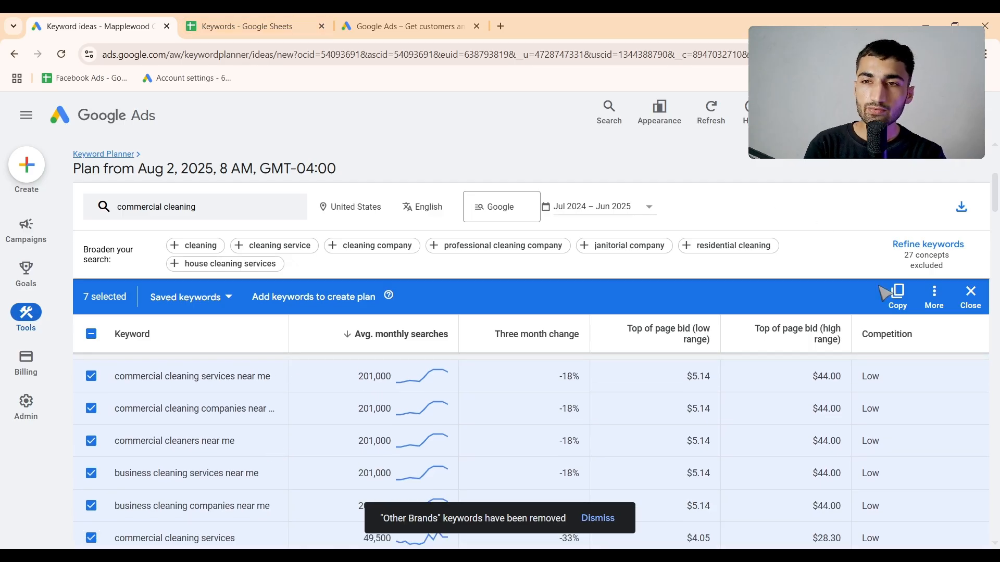
Step: Copy the selected commercial keywords into the Commercial Cleaning column of the Keywords spreadsheet, starting at D2
left_click(293, 15)
left_click_drag(583, 232, 556, 279)
type("commercial cleaning services near me commercial cleaning companies near me commercial cleaners near me business cleaning services near me business cleaning companies near me commercial cleaning services commercial office cleaning service")
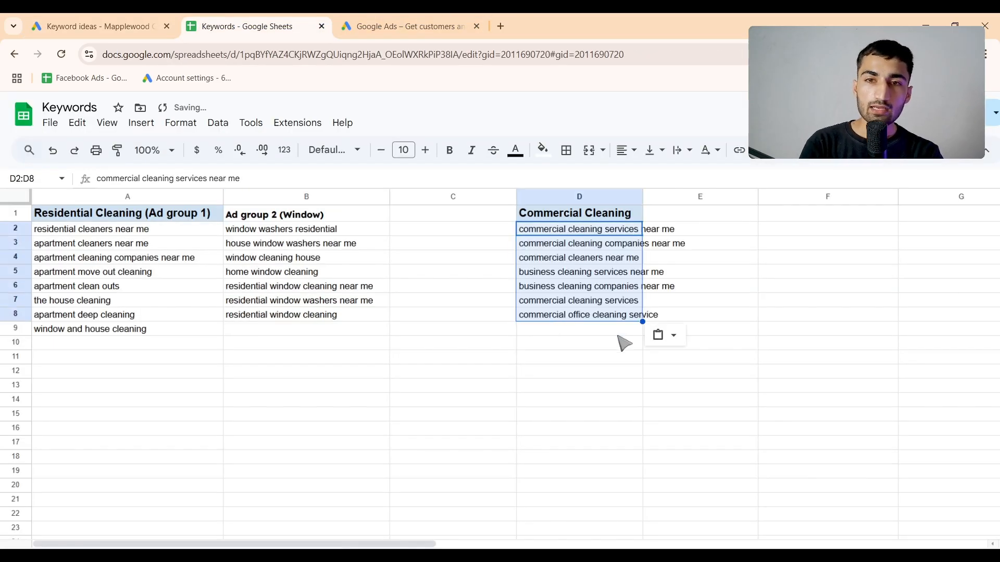
left_click(617, 332)
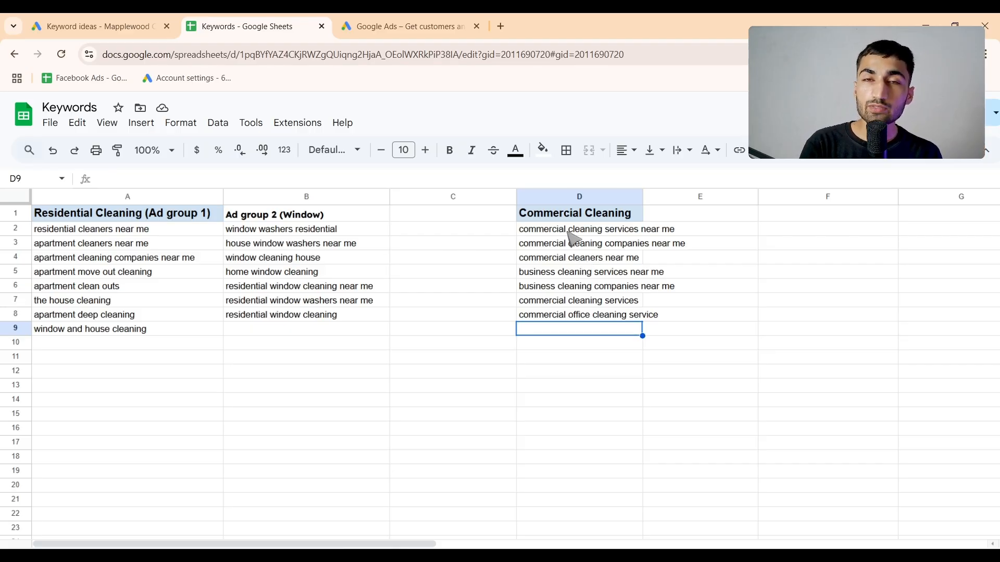
Step: Enter the heading "Ad group 4" in cell E1 and make it bold
left_click(691, 219)
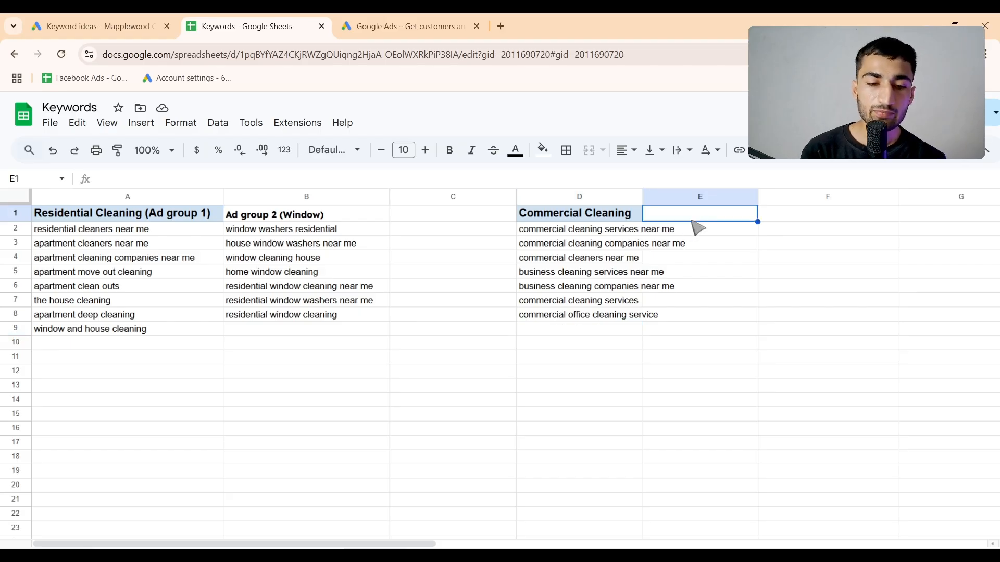
type("Ad group 4")
key("Return")
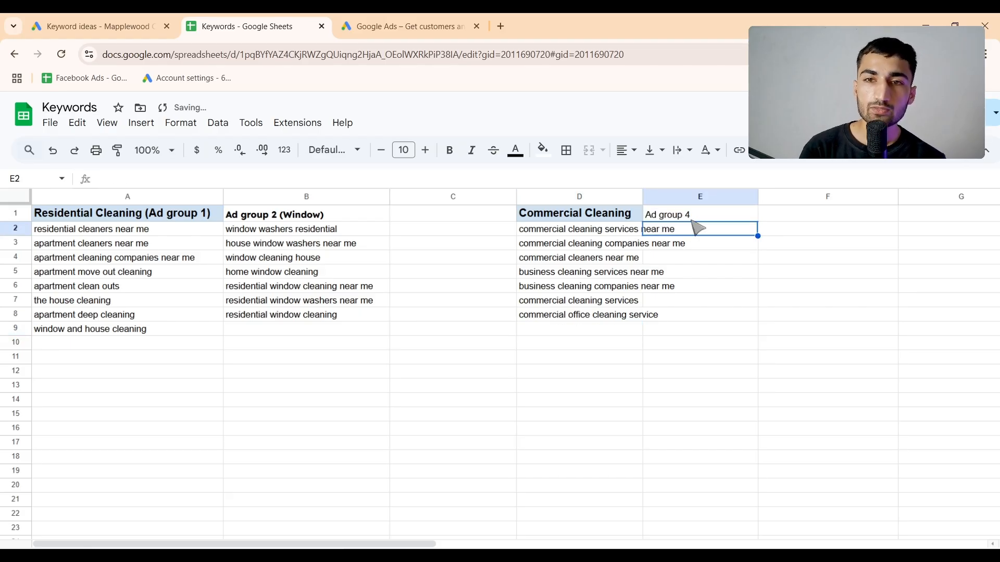
left_click(663, 215)
left_click(449, 151)
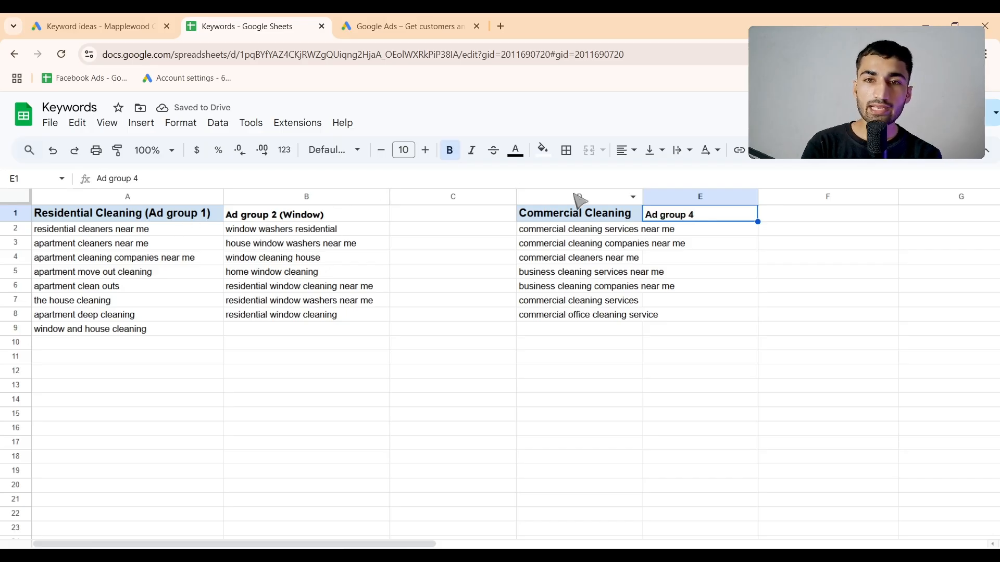
Step: Extend the heading in D1 to read "Commercial Cleaning (Ad group 3)" and widen columns D and E, fitting the full heading in D
double_click(591, 214)
type("(Ad")
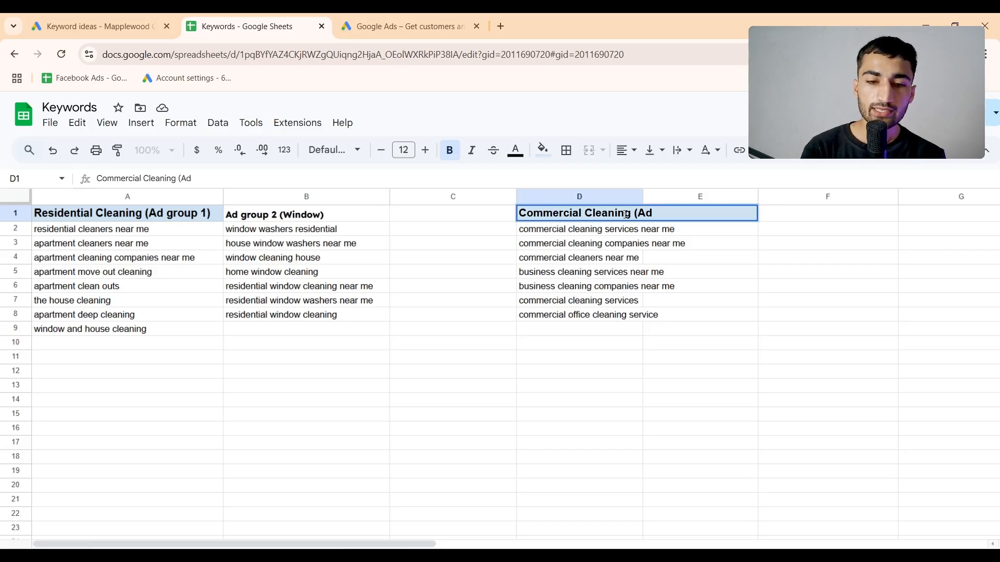
type(" group 3)")
key("Return")
left_click_drag(642, 197, 681, 197)
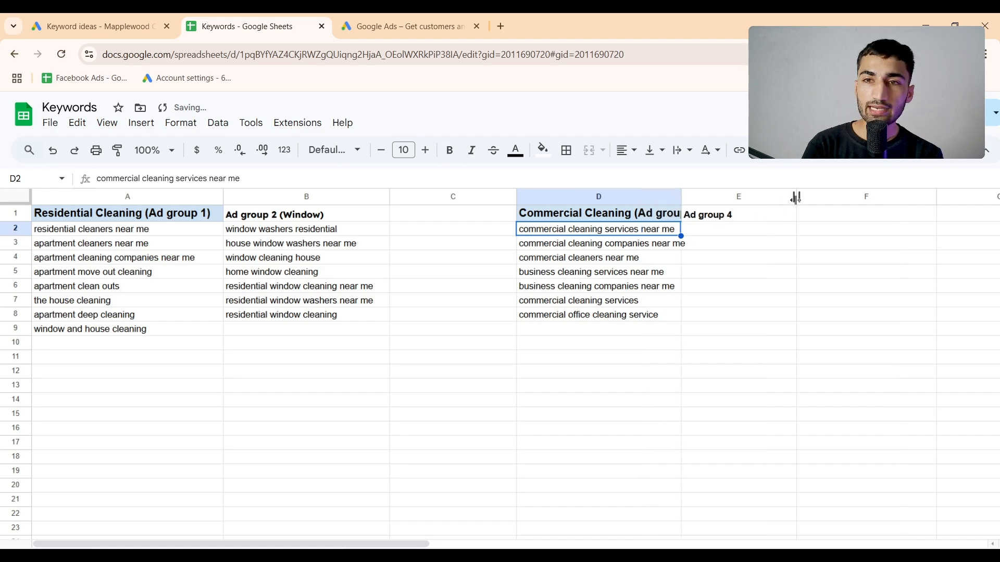
left_click_drag(796, 198, 817, 196)
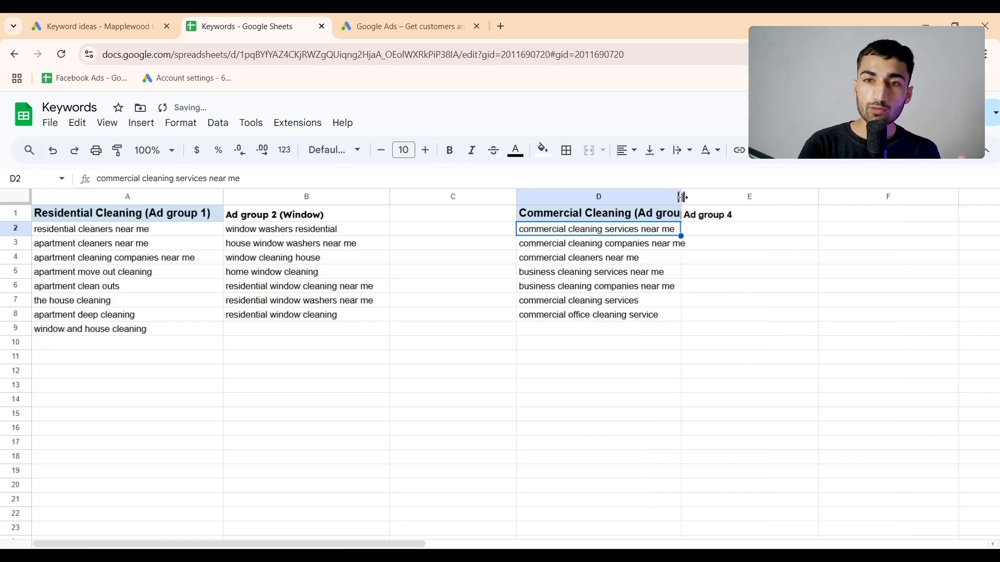
left_click_drag(681, 197, 720, 196)
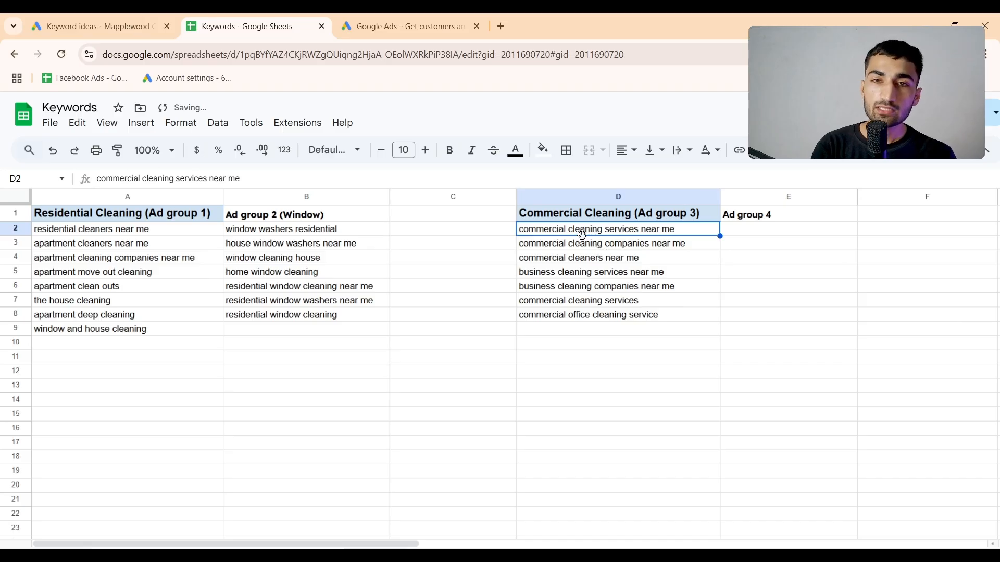
left_click_drag(583, 235, 593, 303)
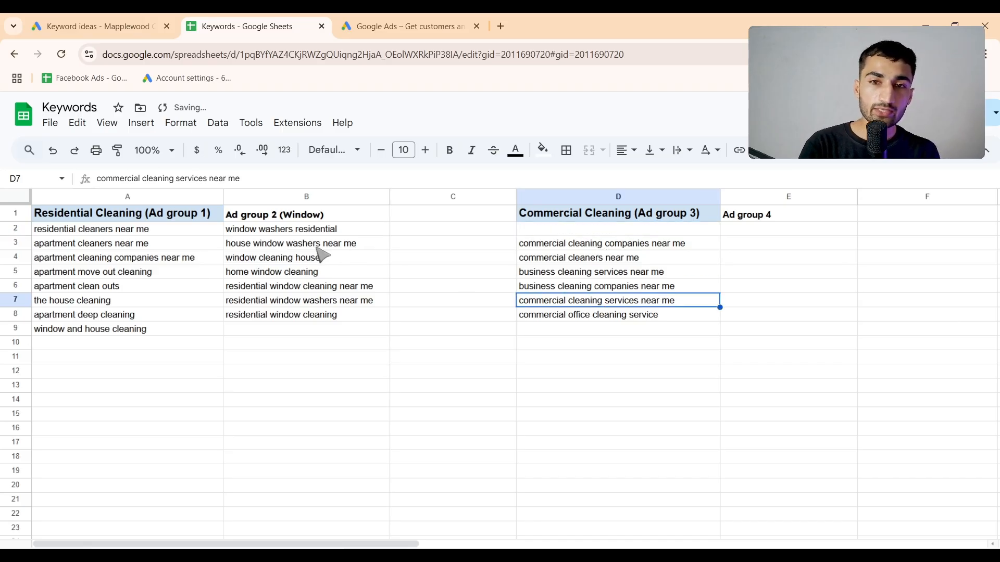
key("ctrl+z")
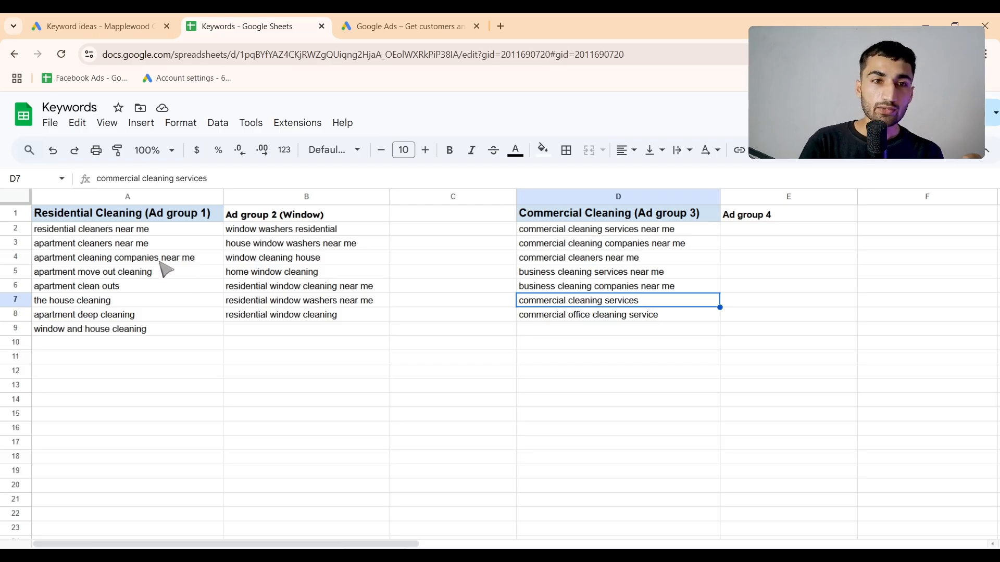
left_click_drag(128, 237, 129, 329)
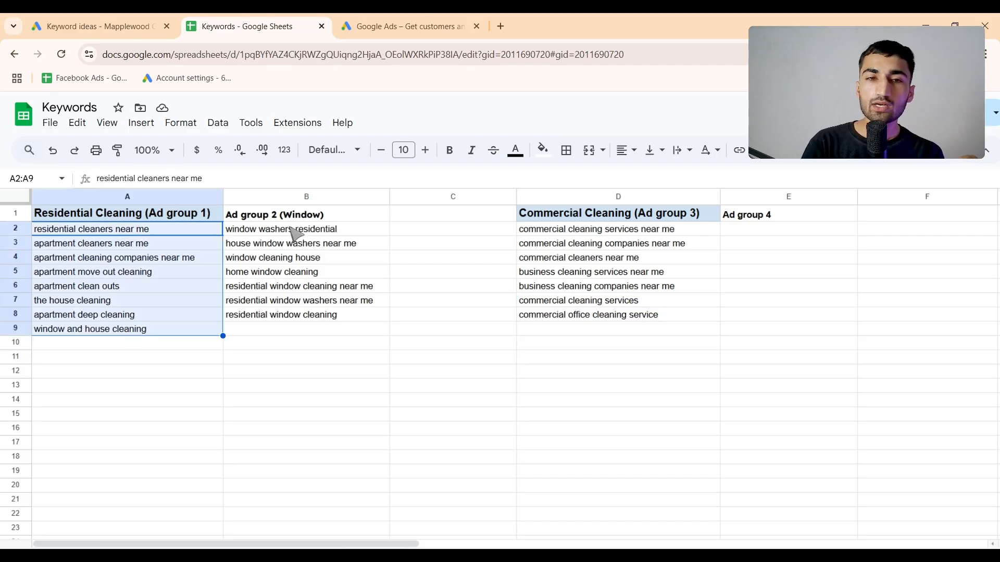
left_click_drag(292, 230, 333, 307)
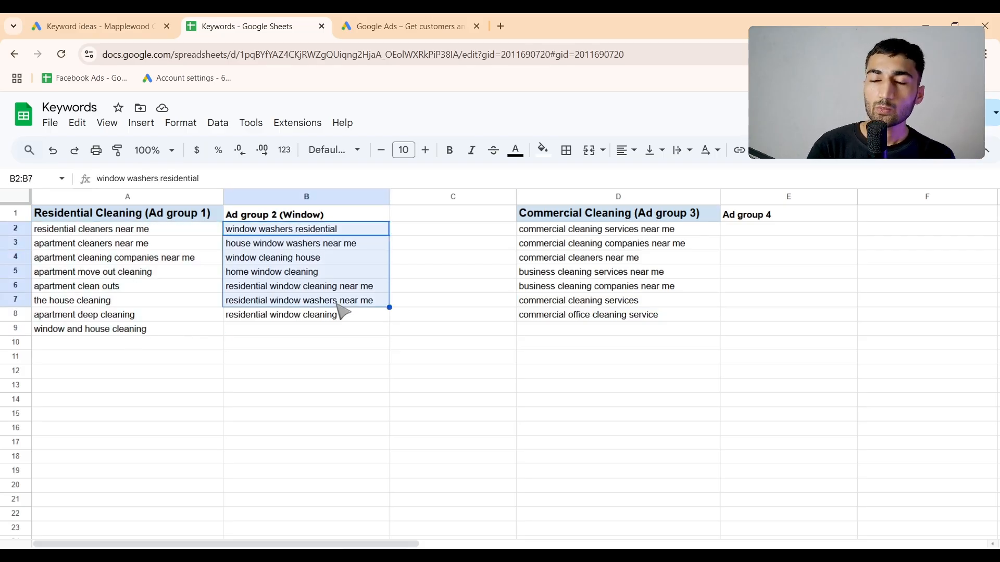